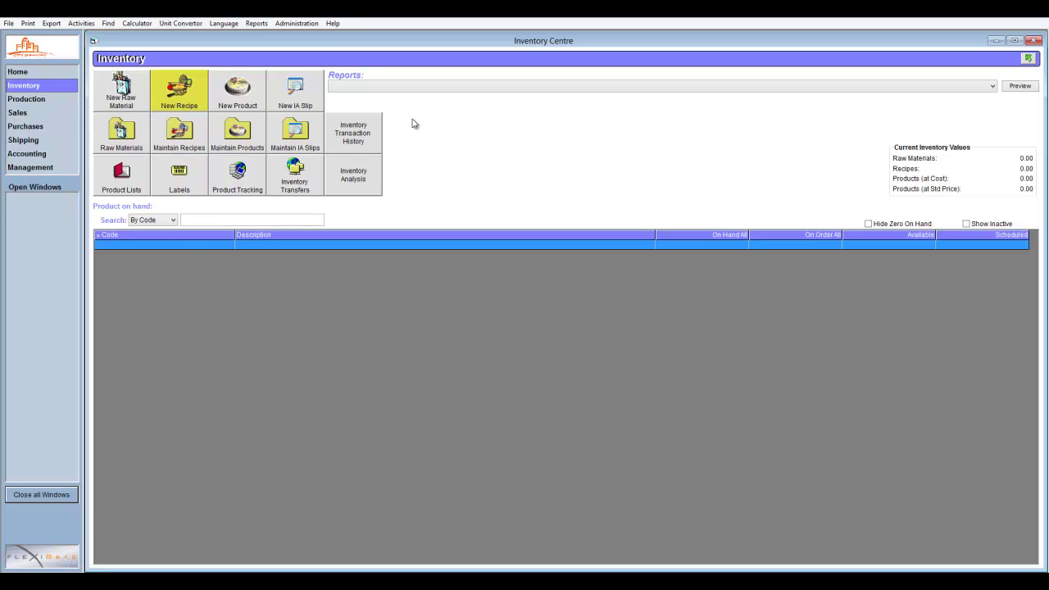
- Start a new recipe with the code BJM and the name "Marinade, Beef Jerky"
click(200, 101)
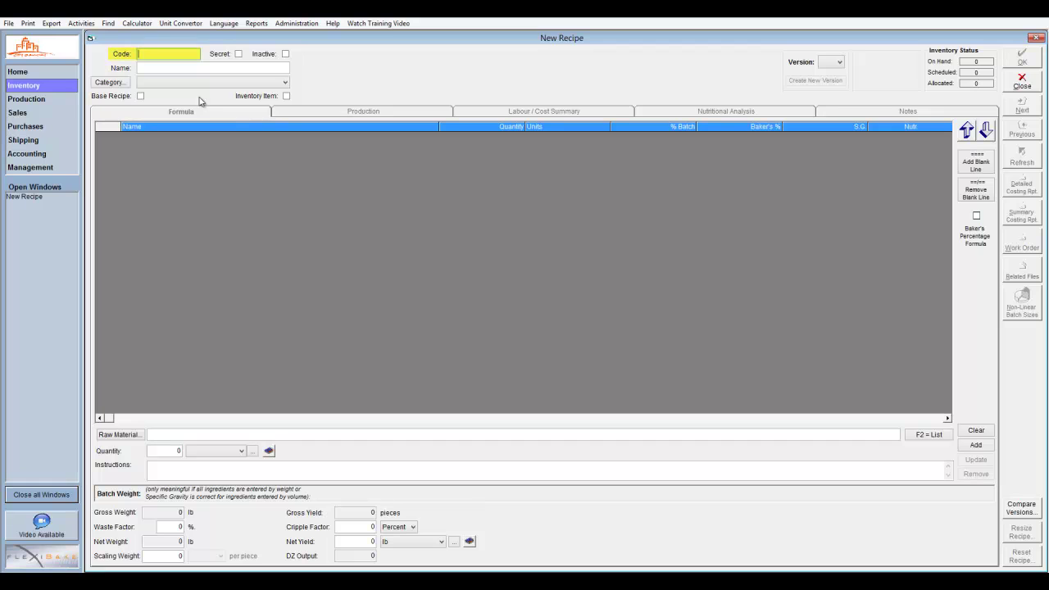
text(BJM)
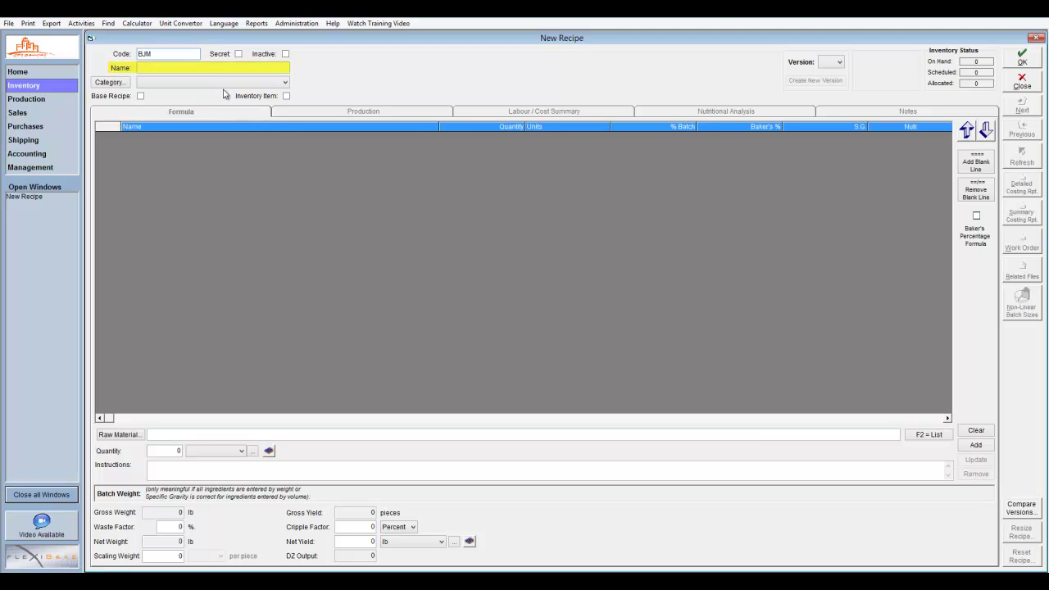
click(222, 65)
text(Marinade, Beef Jerky)
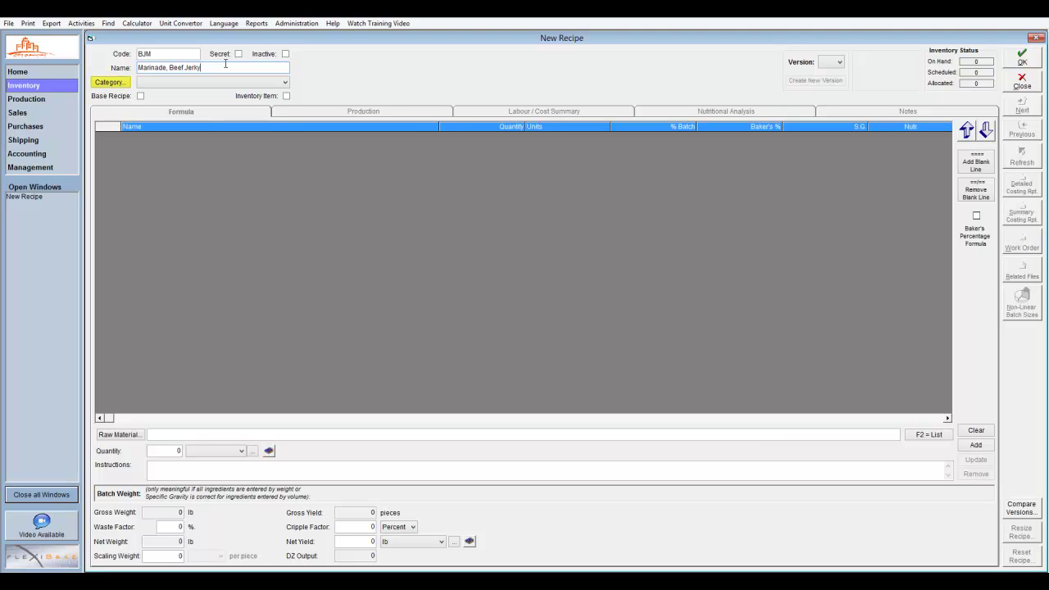
- Create a Meats category for the recipe, assign it, and mark the recipe as a base recipe
click(110, 82)
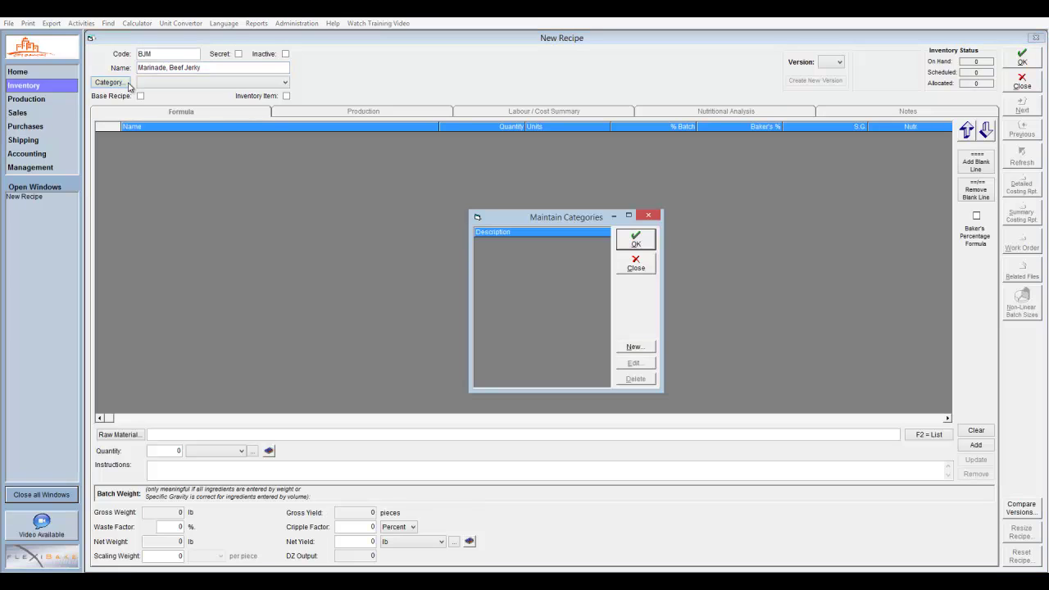
click(637, 348)
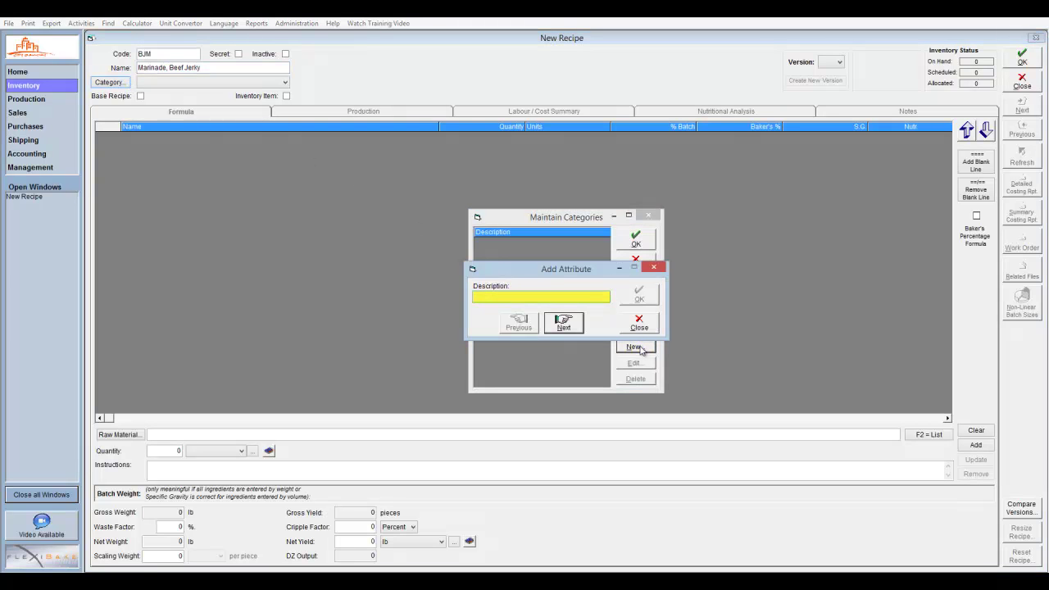
text(Meats)
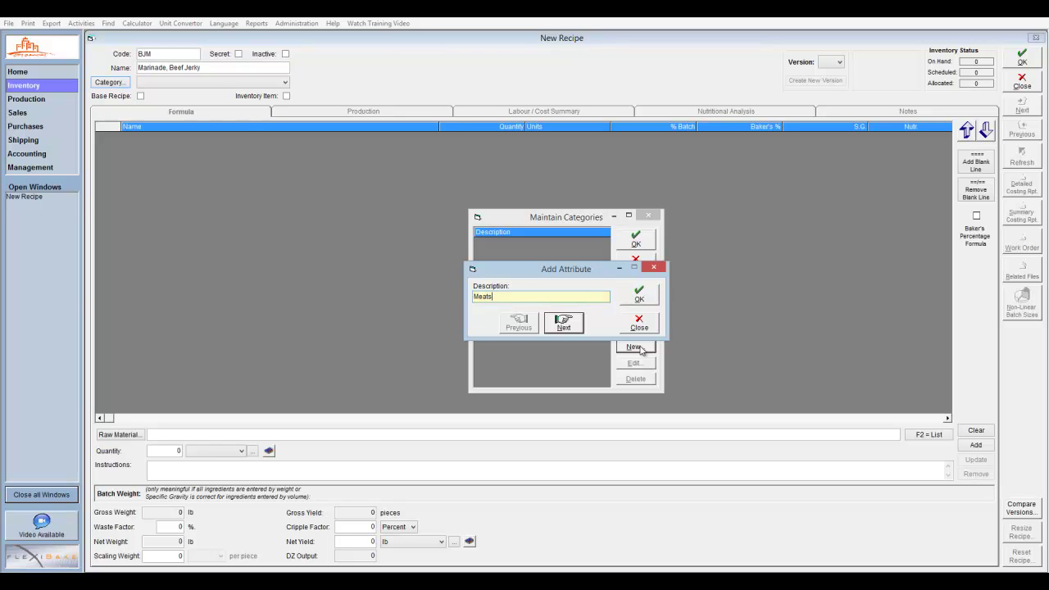
click(653, 302)
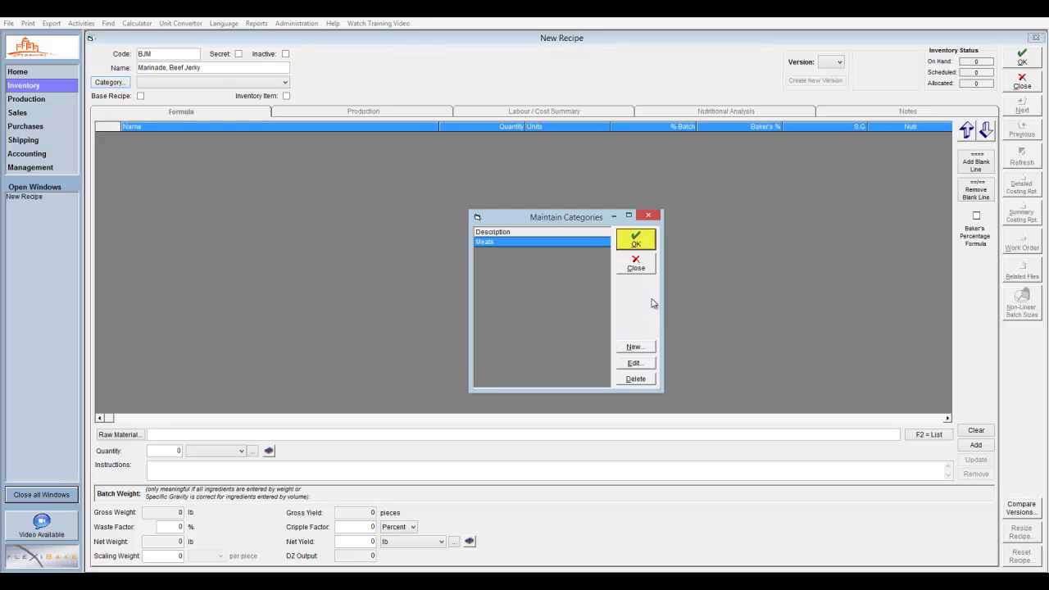
click(647, 246)
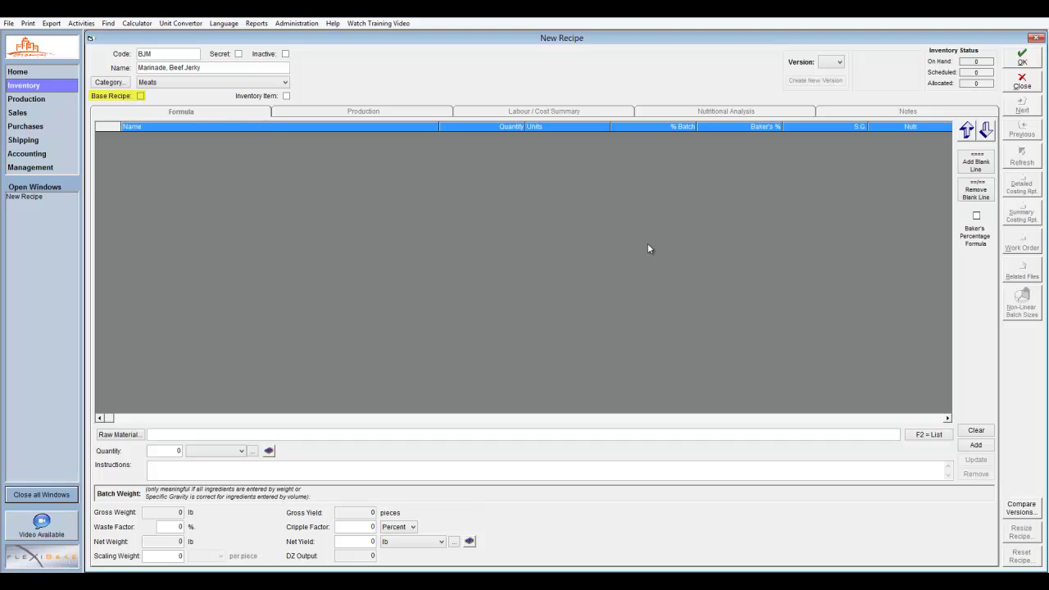
click(141, 96)
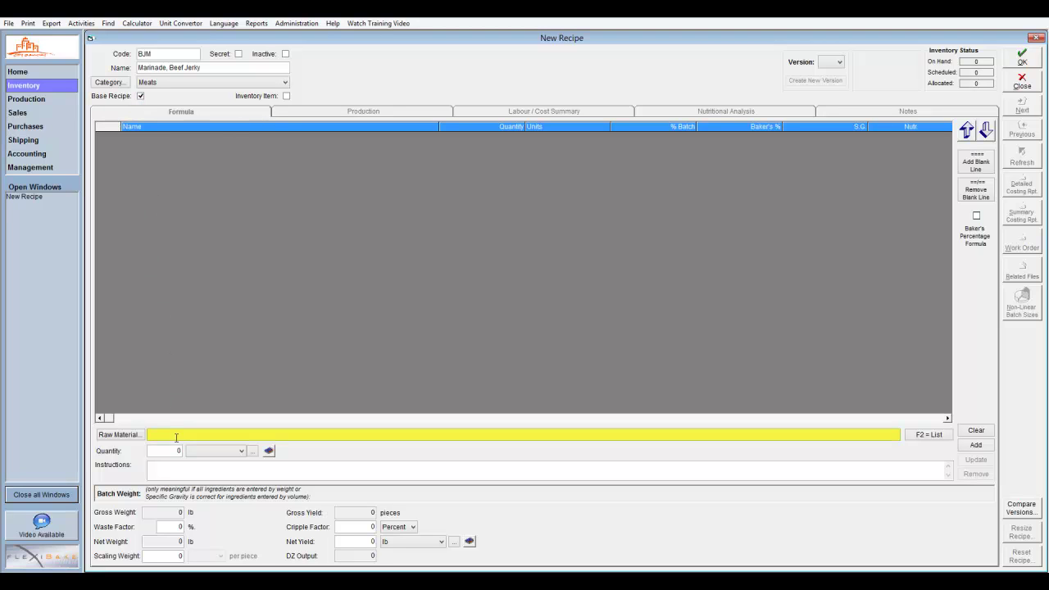
- Add Soy Sauce to the recipe's formula with a quantity of 13.026 lb
text(Soy Sauce)
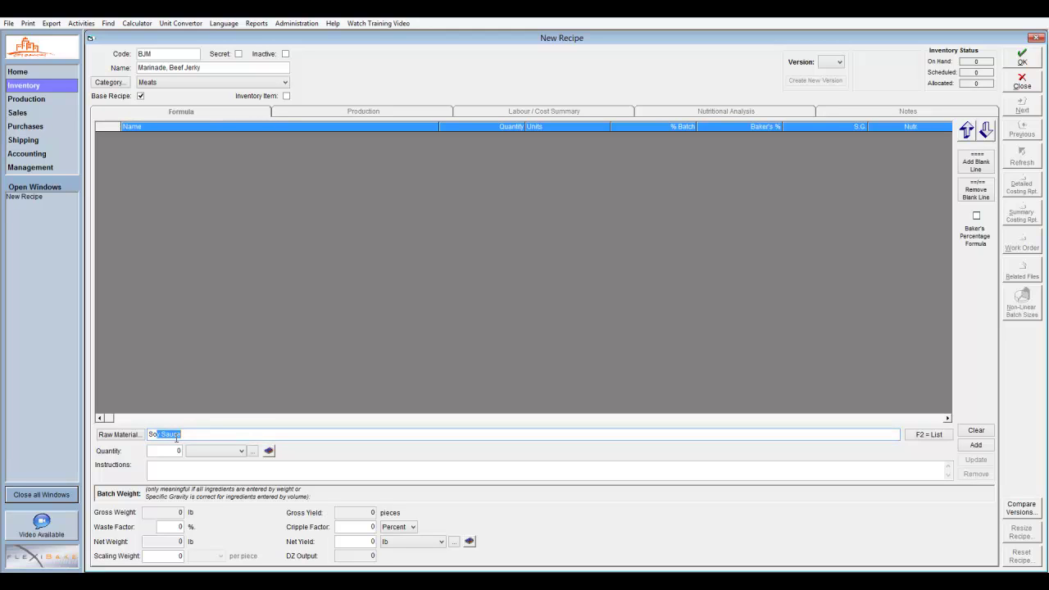
key(F2)
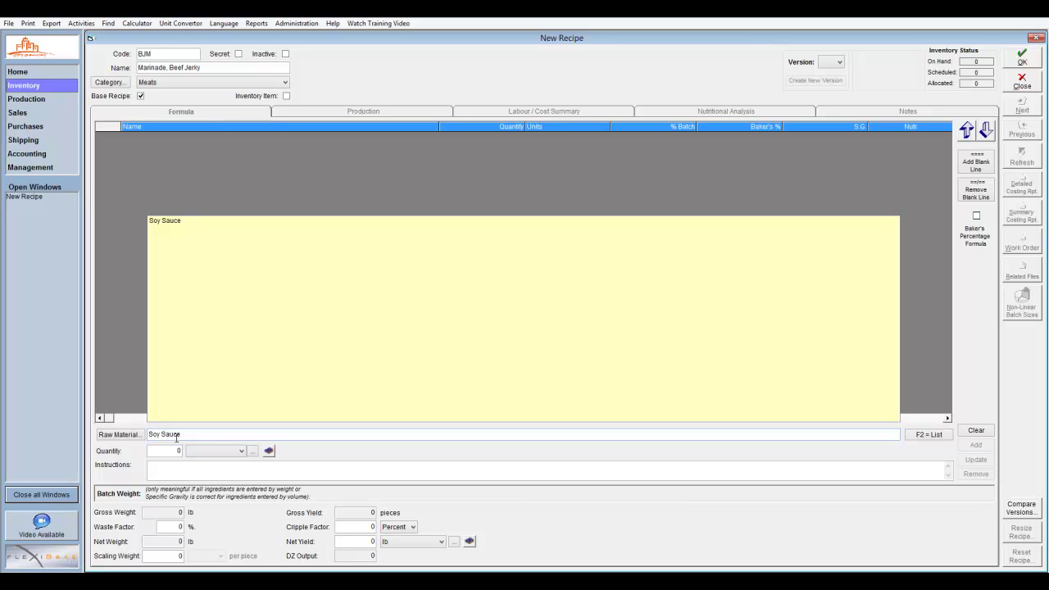
click(202, 222)
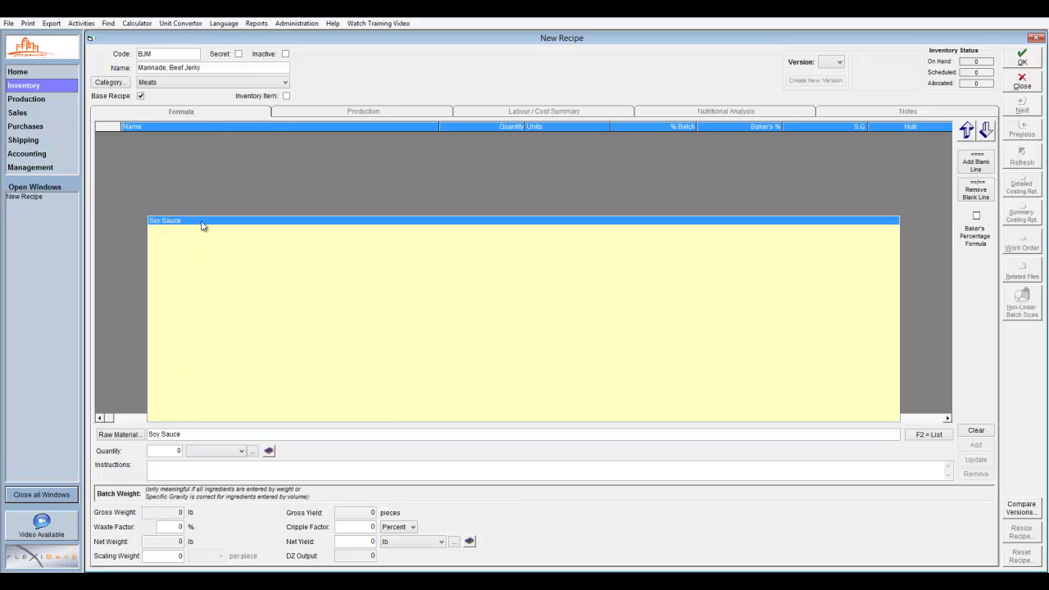
key(Tab)
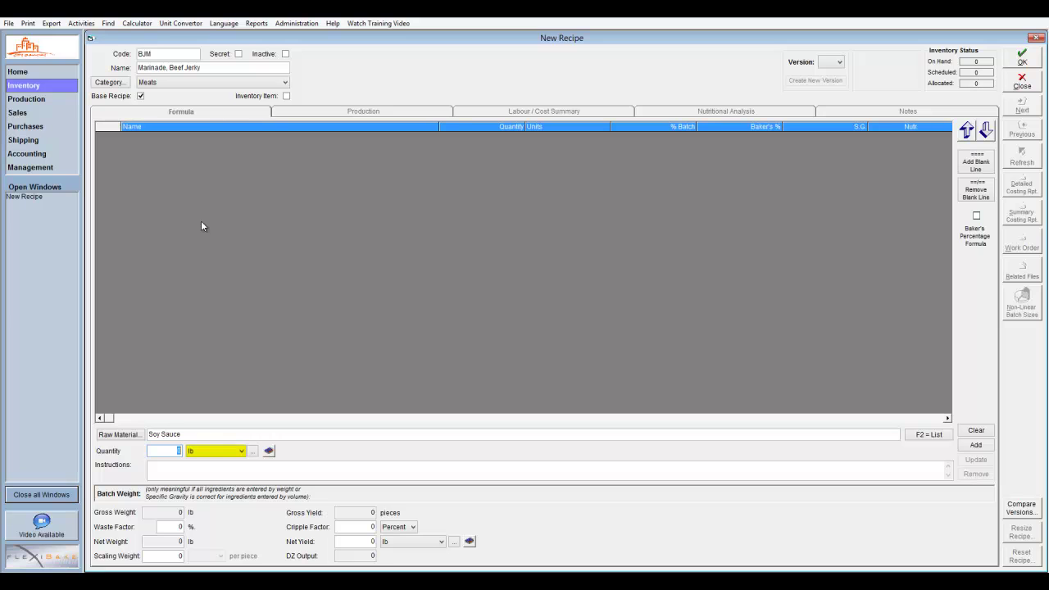
click(232, 456)
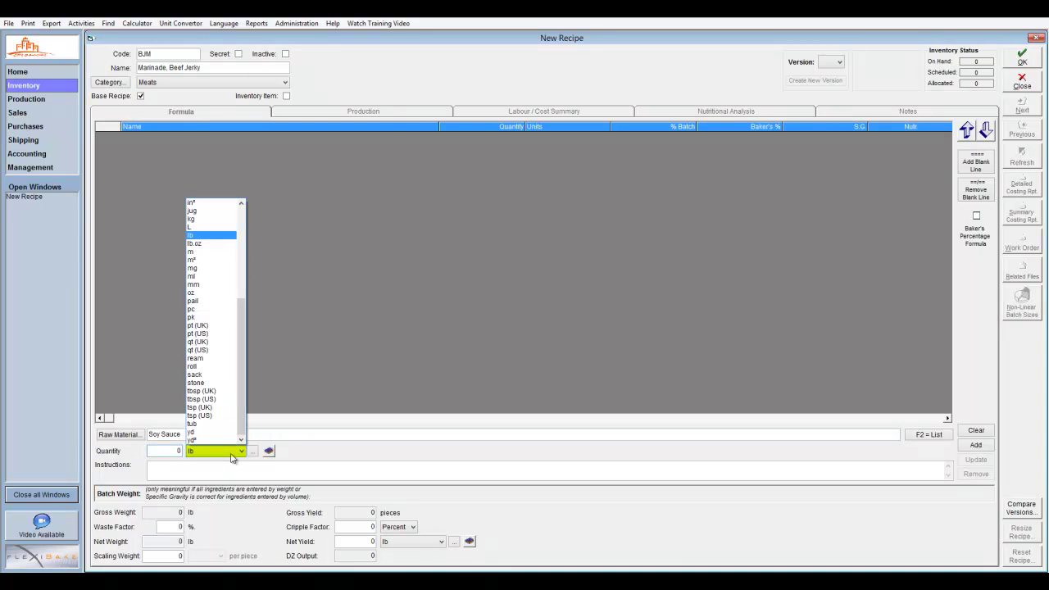
click(232, 455)
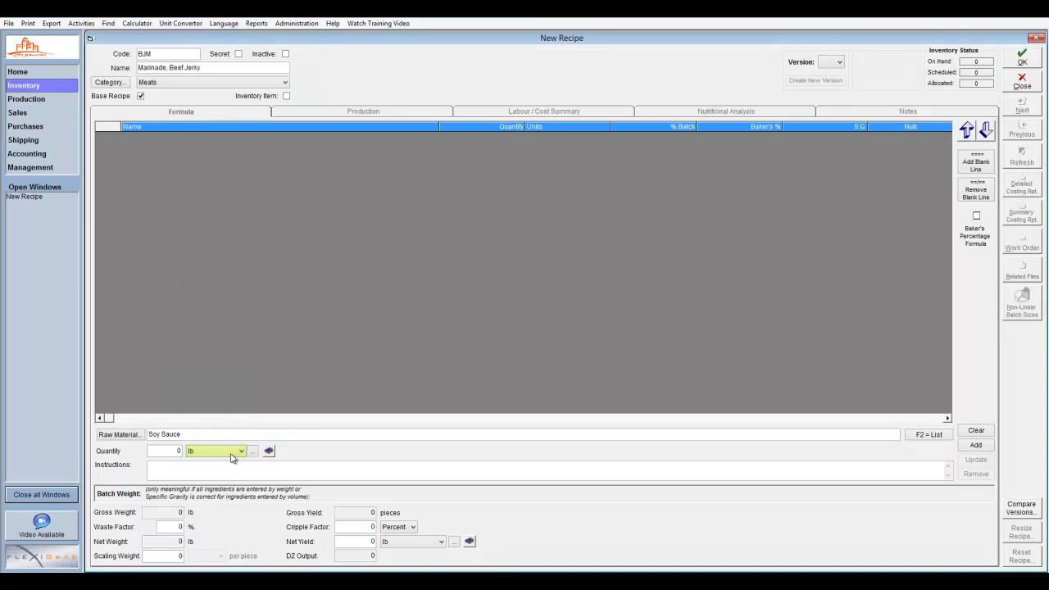
click(174, 450)
double_click(174, 450)
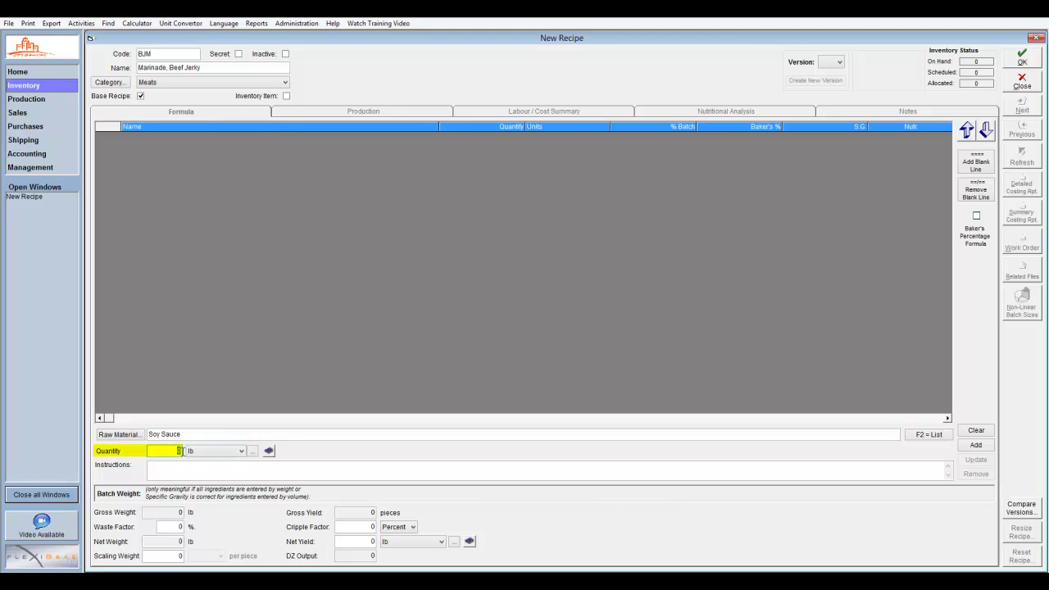
text(13.026)
key(Tab)
key(Tab)
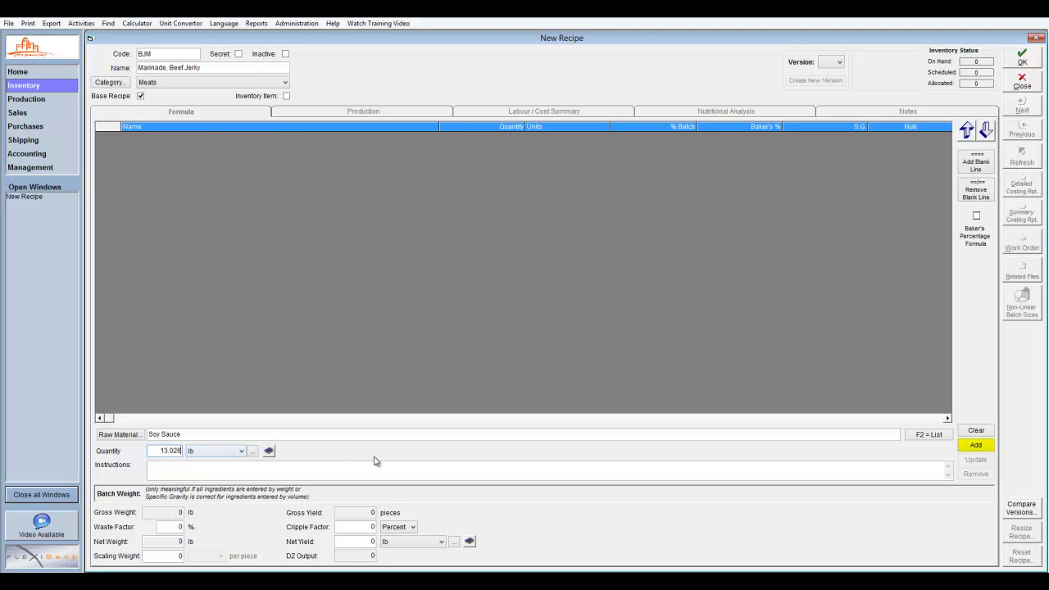
click(970, 450)
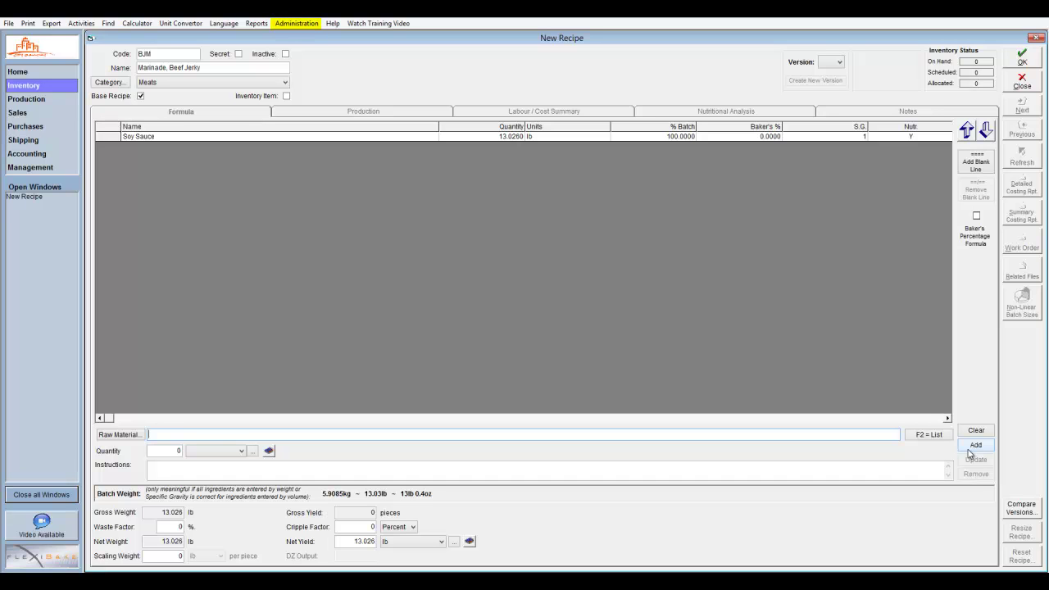
- Check the preferred system of units in the general preferences, and close the preferences without changing anything
click(303, 24)
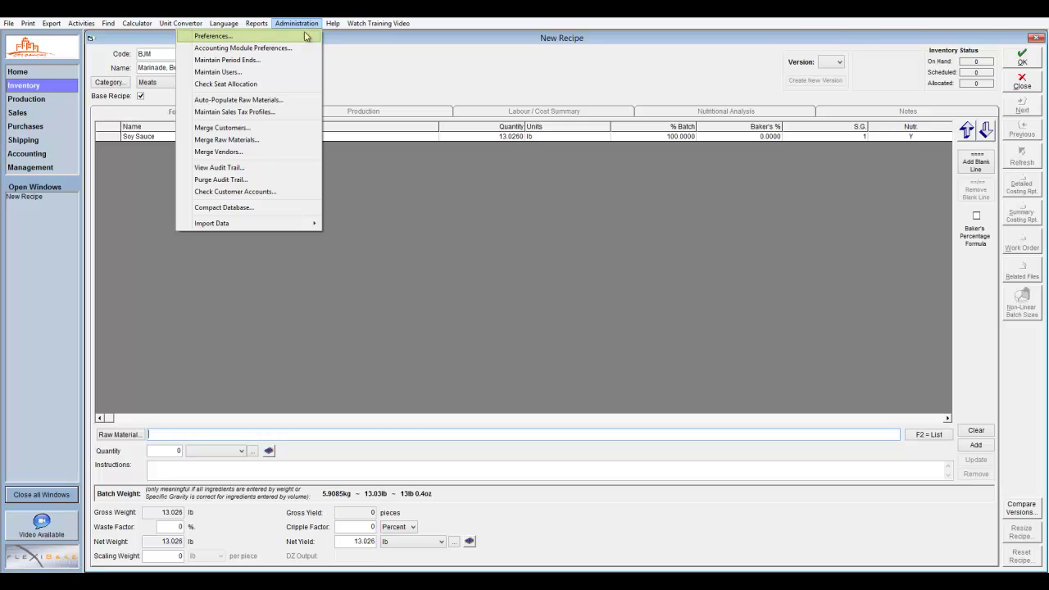
click(305, 30)
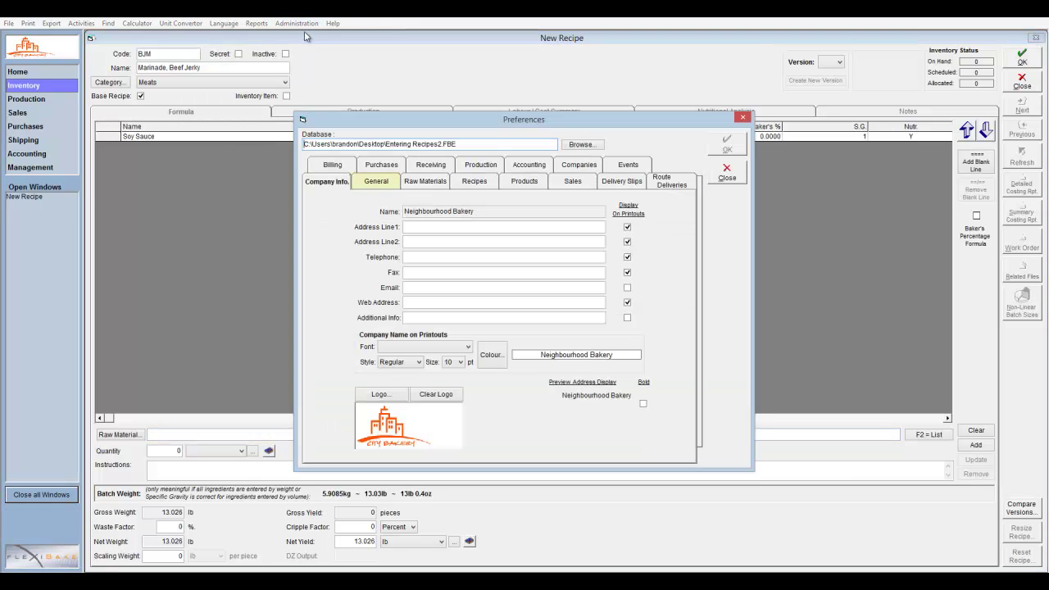
click(367, 181)
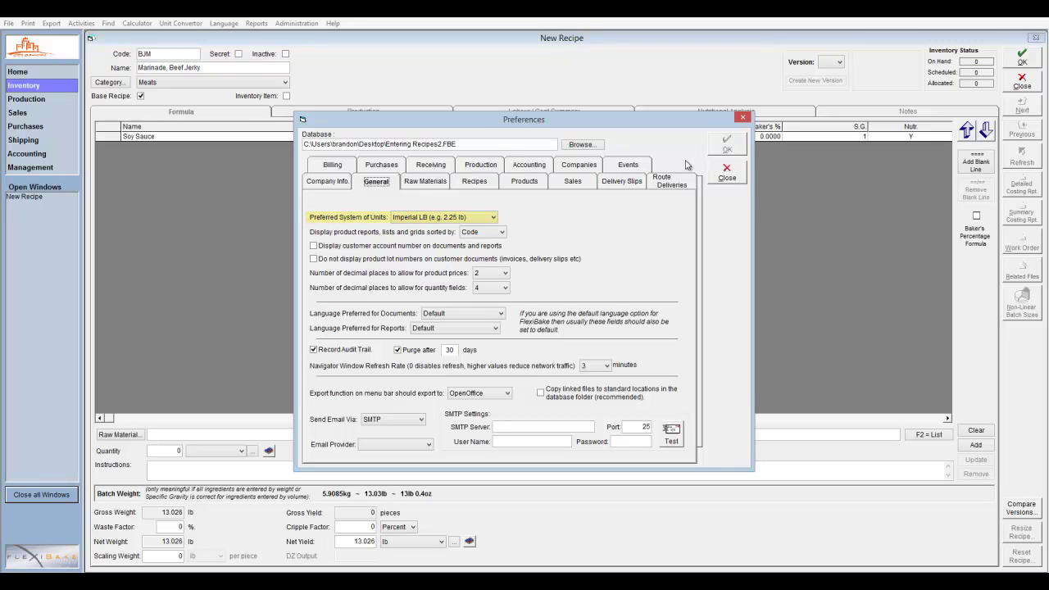
click(713, 168)
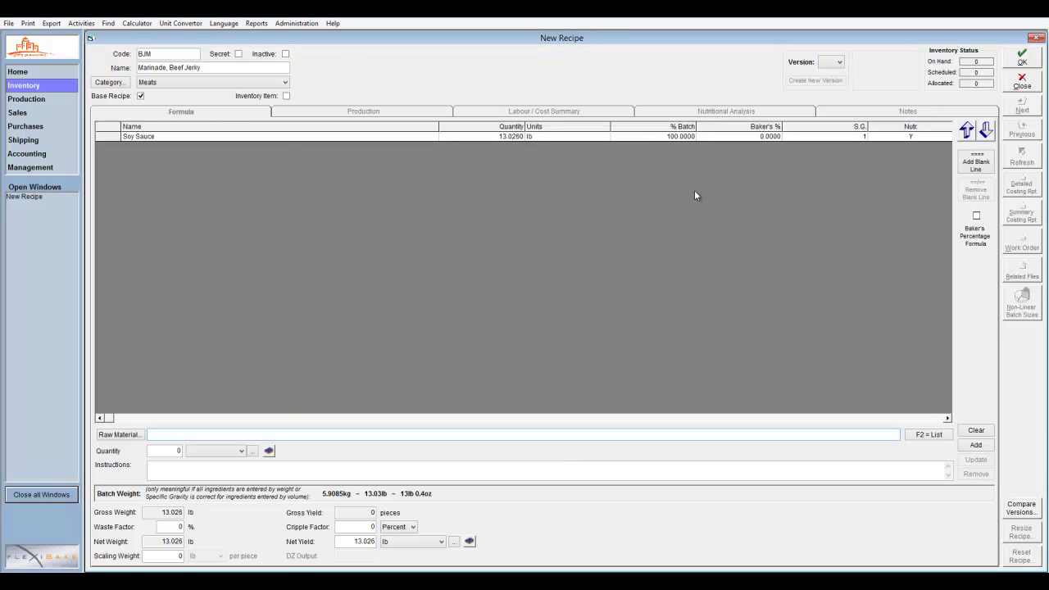
- Add 0.2071 lb of "Pepper, Black" to the formula and save the recipe
text(p)
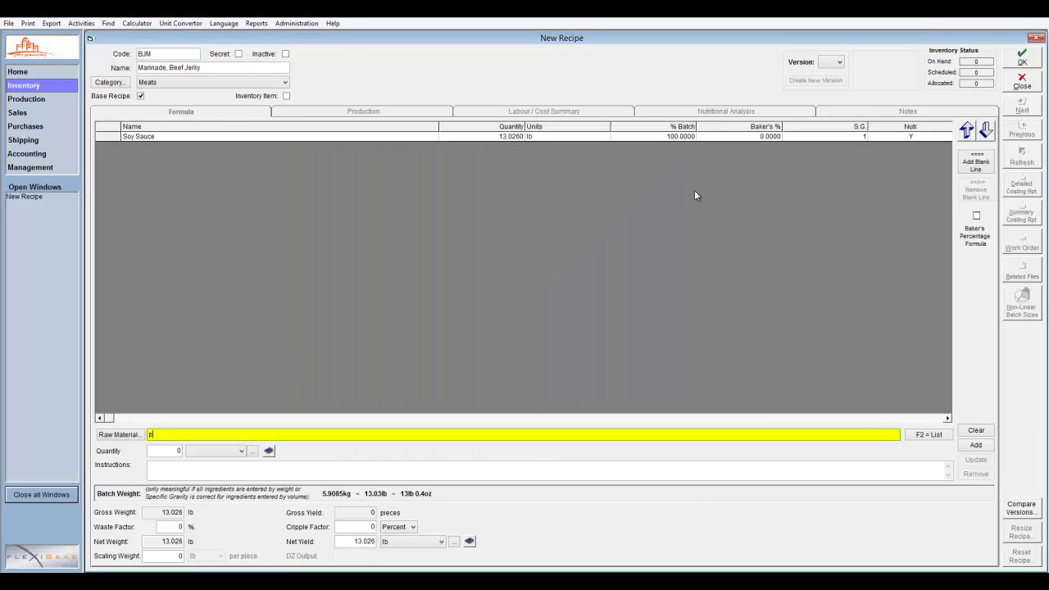
text(epper, Black)
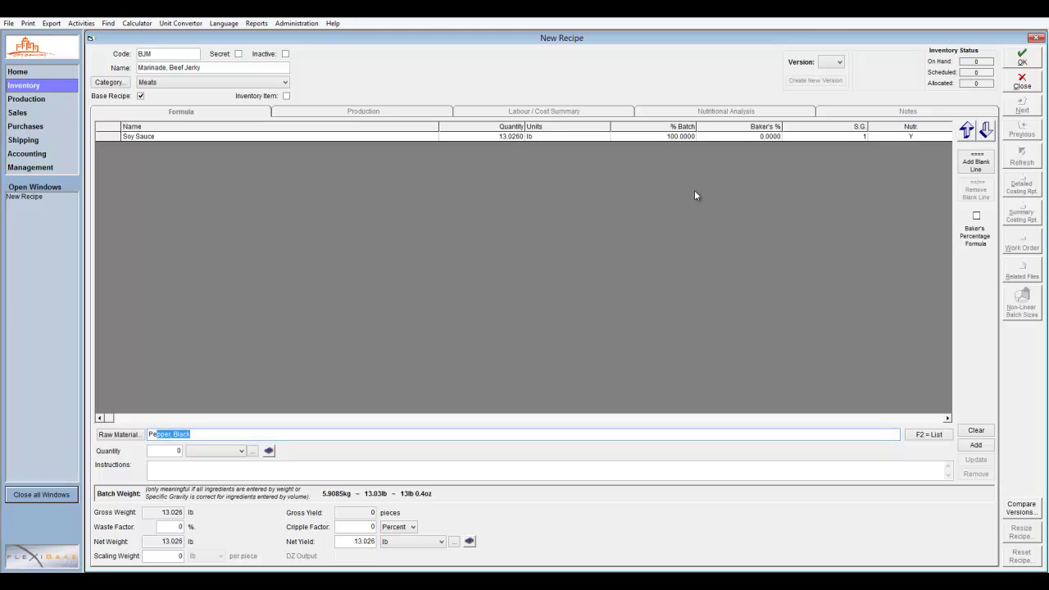
key(Tab)
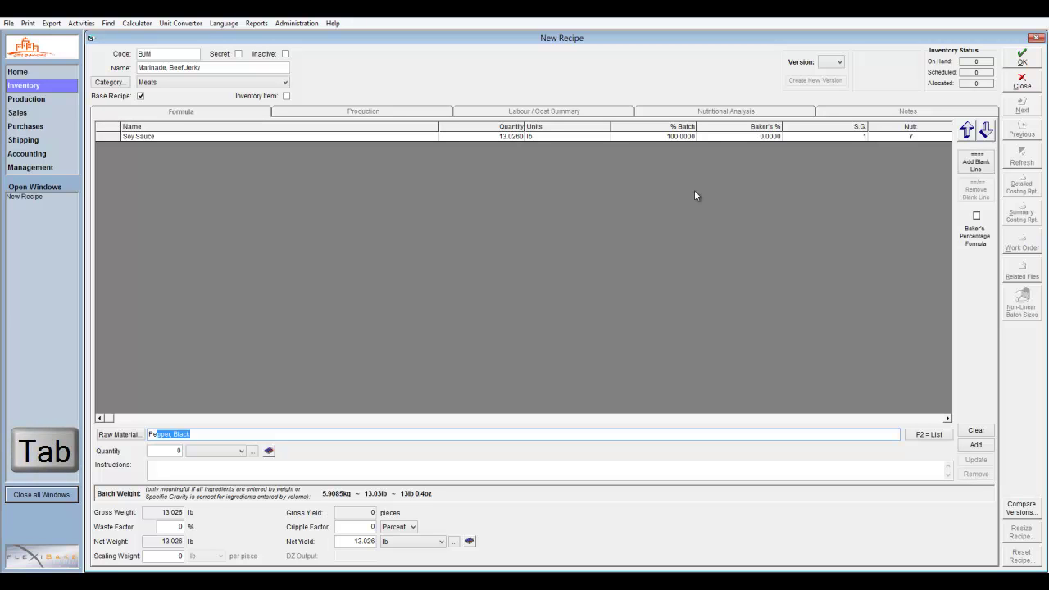
key(Tab)
text(.2071)
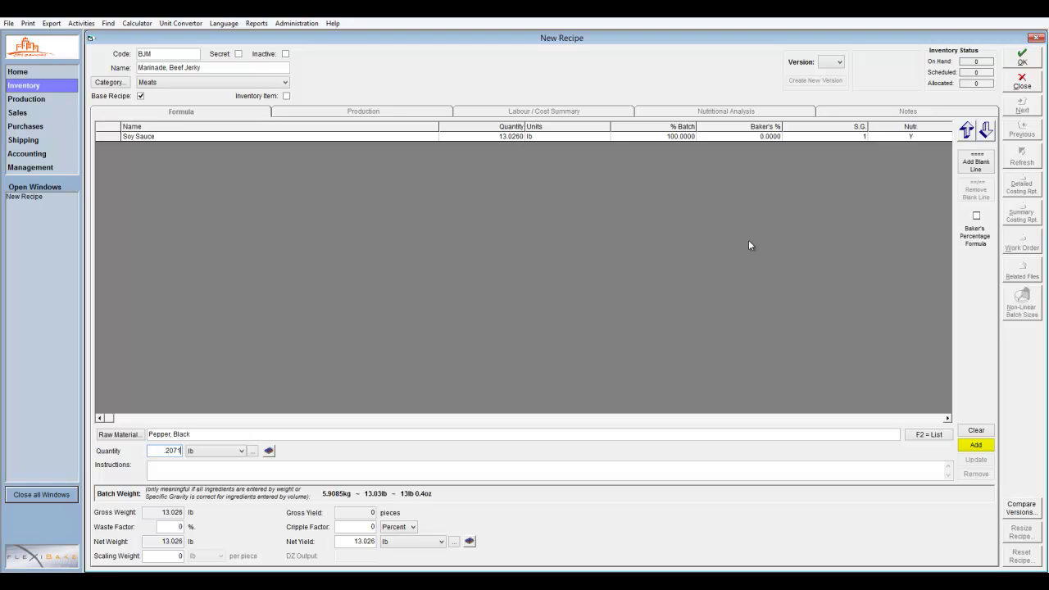
click(968, 448)
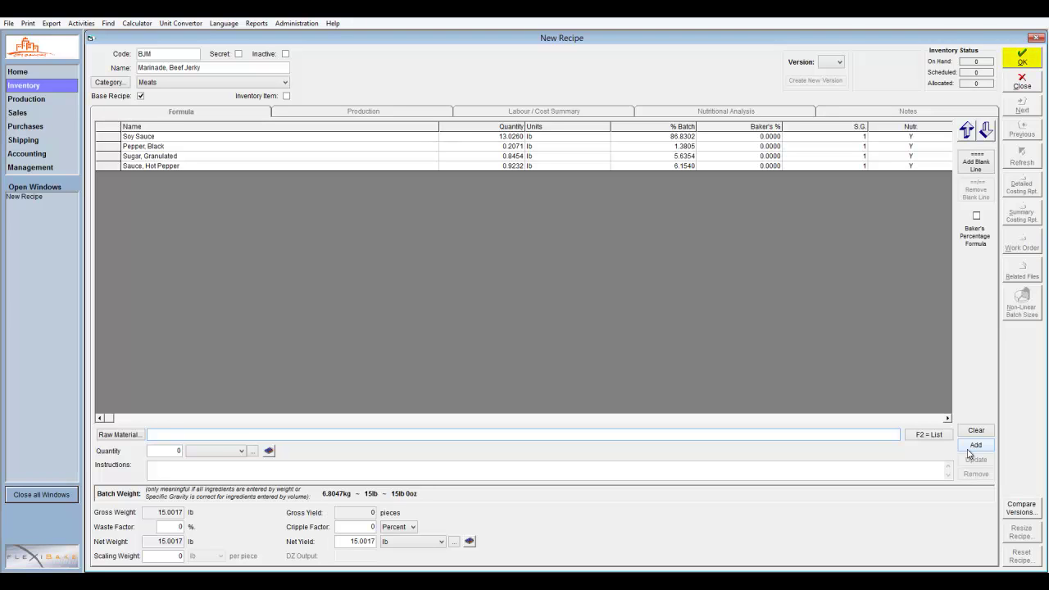
click(1022, 59)
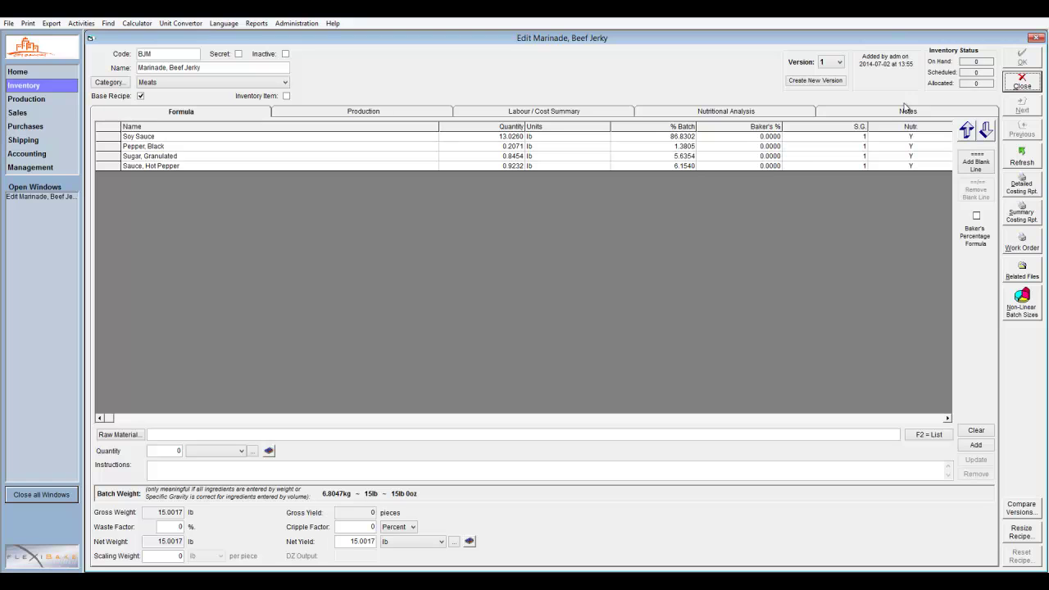
- Update the "Sauce, Hot Pepper" ingredient to a quantity of 1 lb with the instruction "wash hands after handling"
click(772, 167)
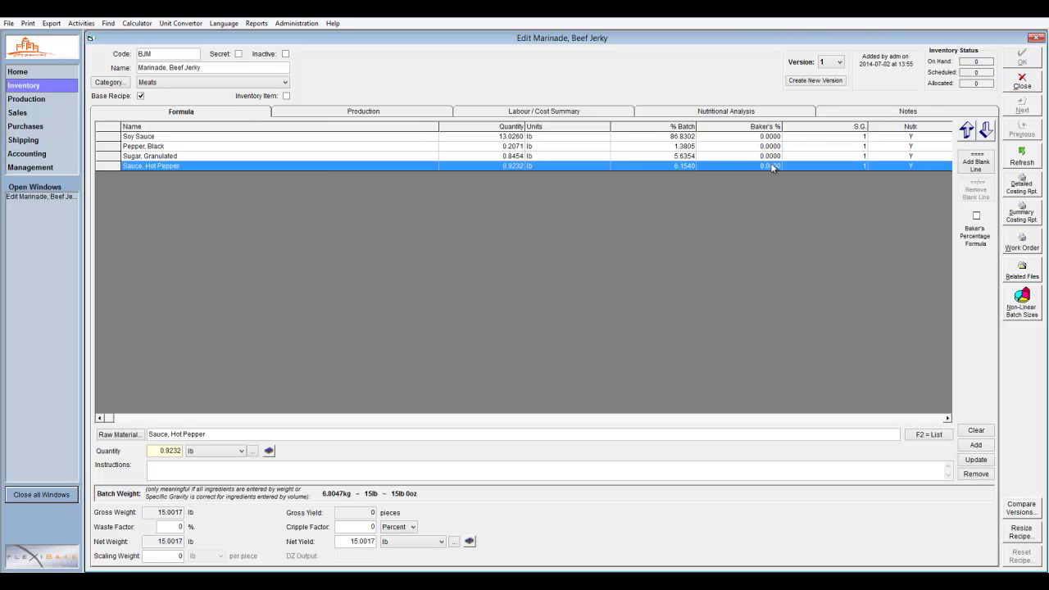
drag(156, 451, 190, 454)
text(1)
key(Tab)
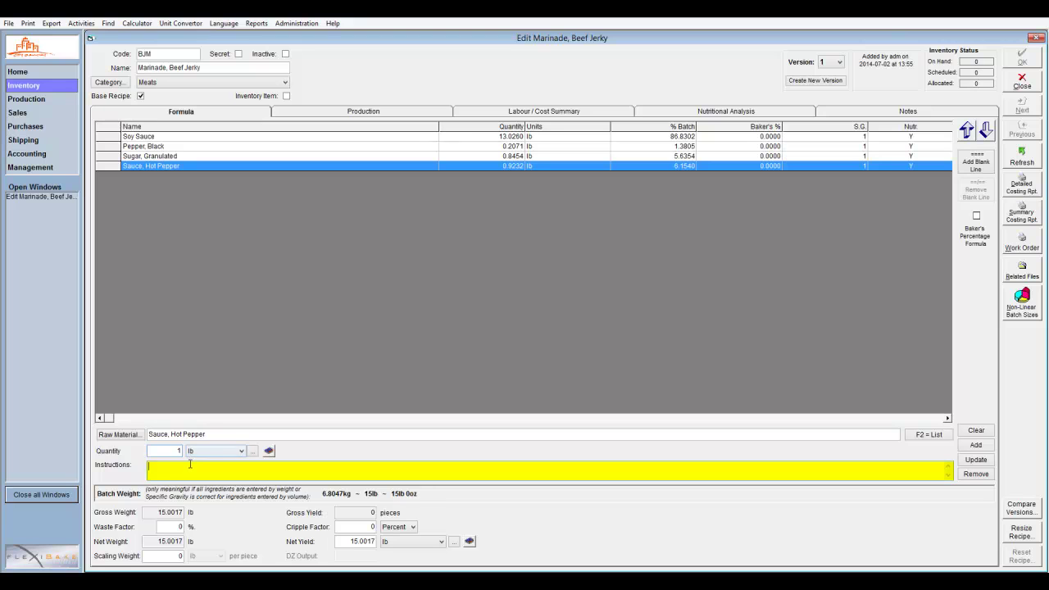
text(wash hands after handling)
key(Tab)
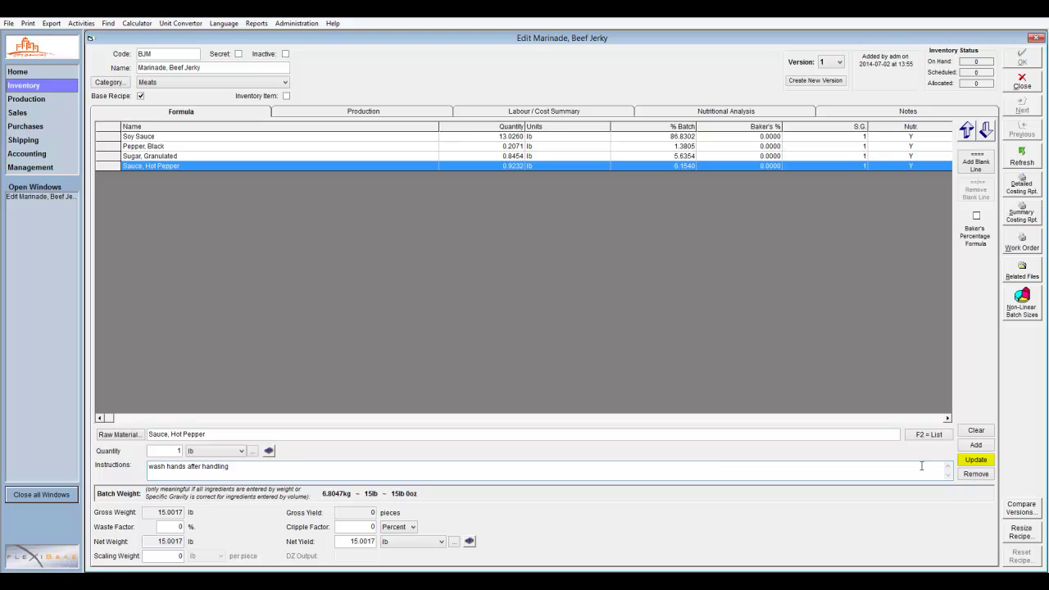
click(975, 460)
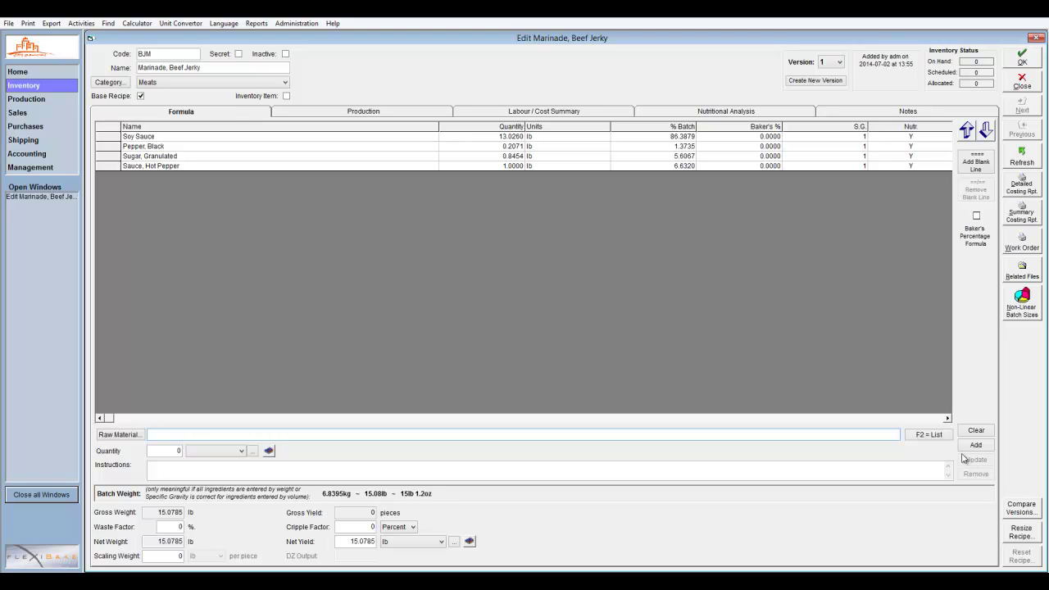
- Move "Pepper, Black" above Soy Sauce in the formula and insert a blank line above "Sauce, Hot Pepper"
click(489, 147)
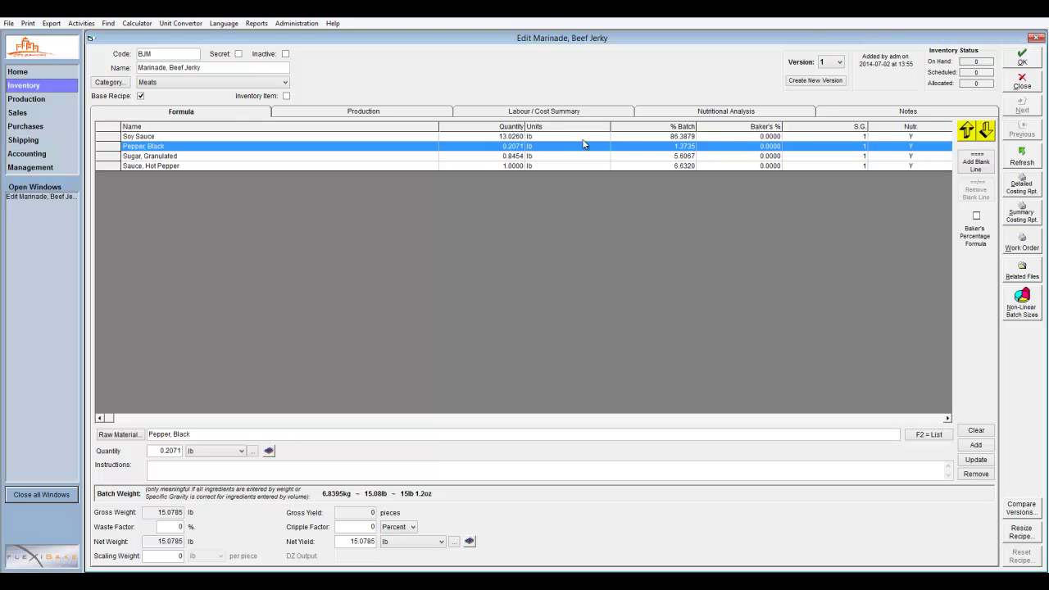
click(966, 132)
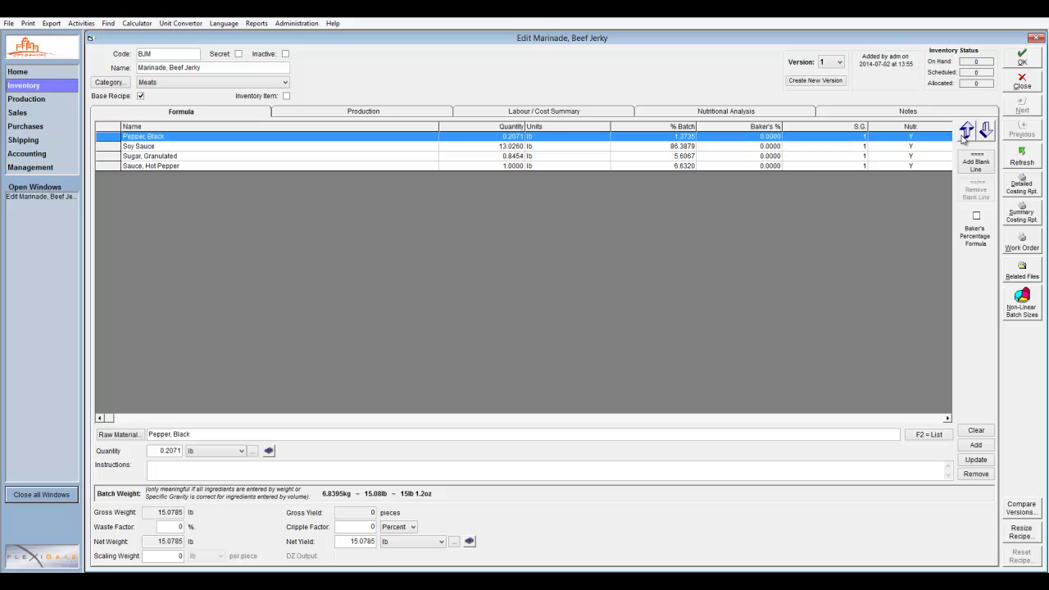
click(736, 165)
click(968, 160)
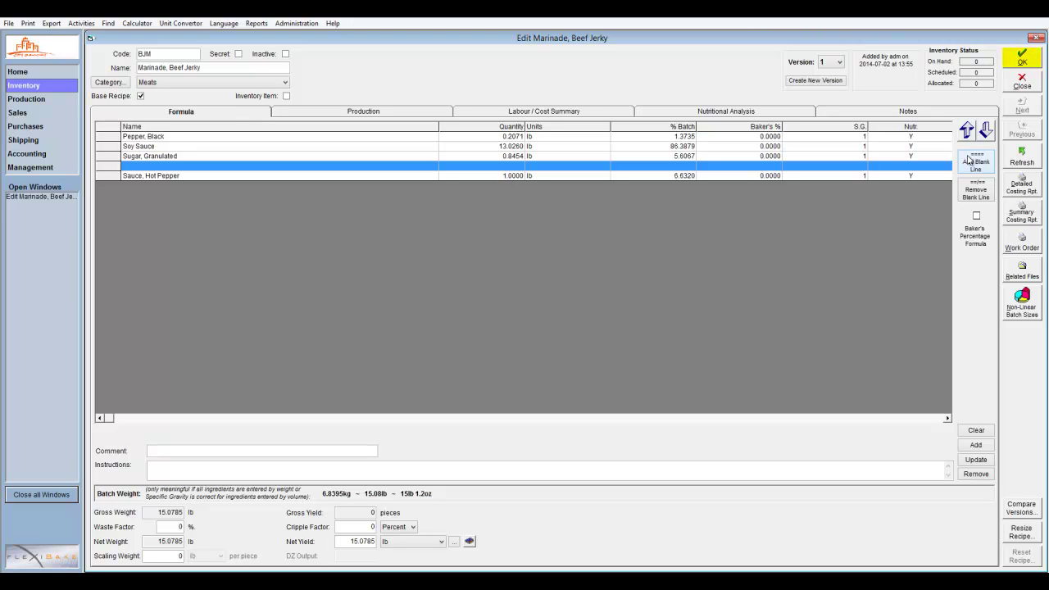
- Save the recipe and review the work order styles available in its production settings, keeping FlexiBake Single Batch
click(1014, 65)
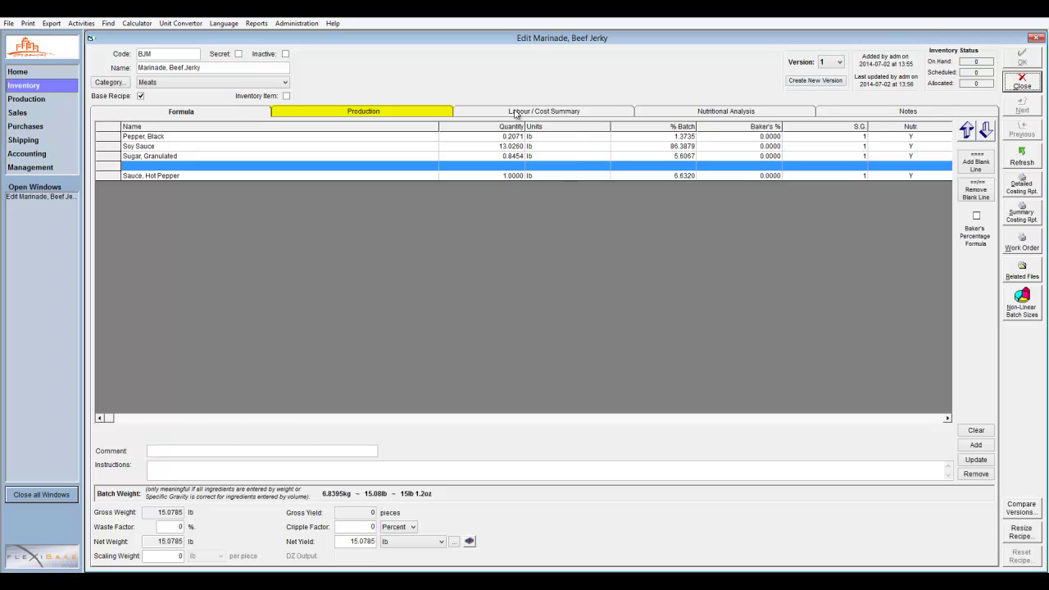
click(435, 112)
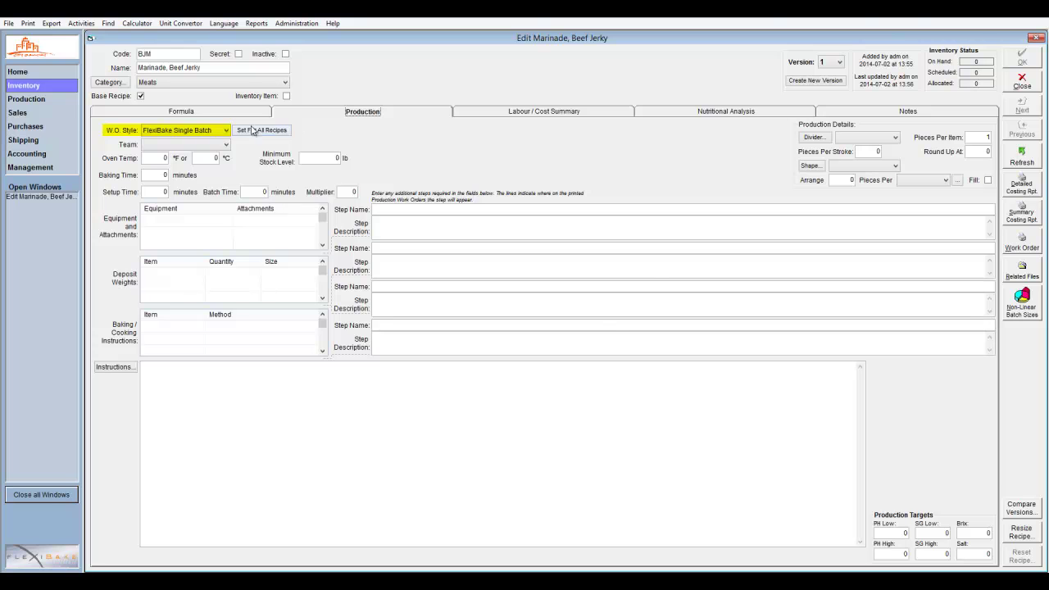
click(225, 131)
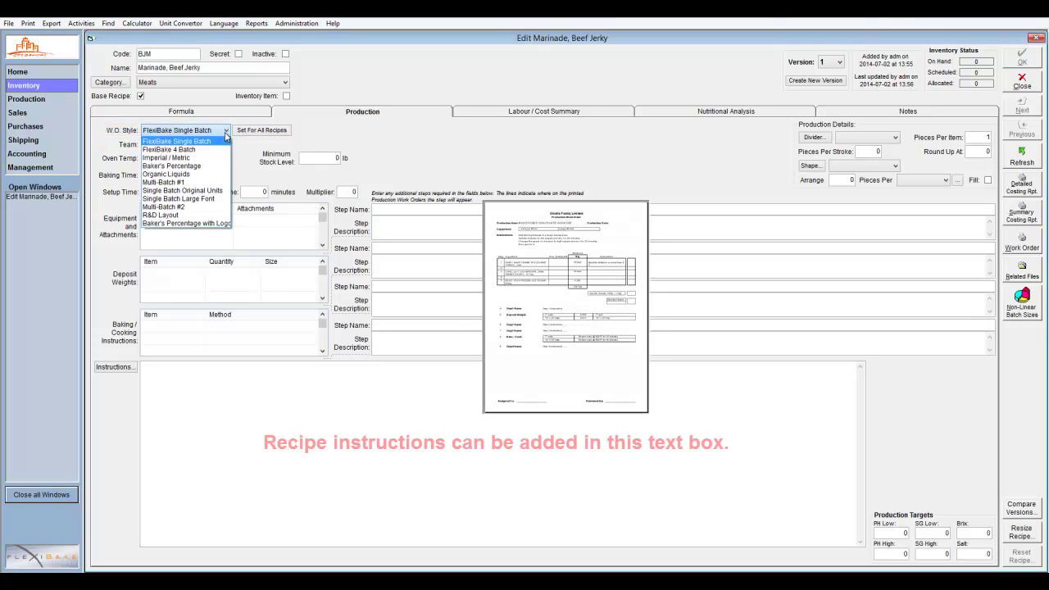
click(227, 134)
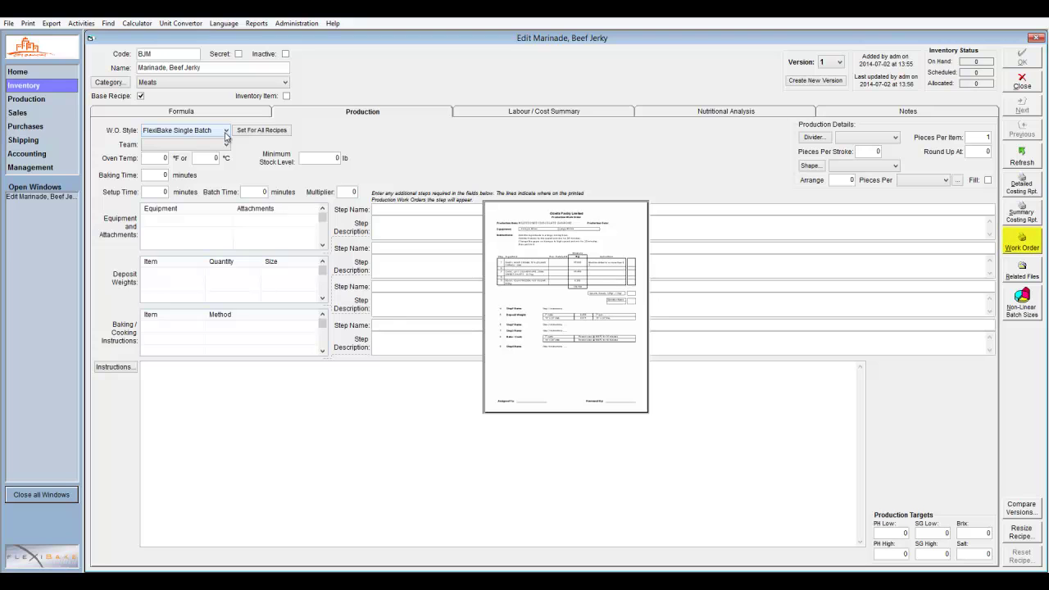
- Preview the recipe's production work order for one batch of 15.0785 lb at 100% size, and close the report
click(1017, 239)
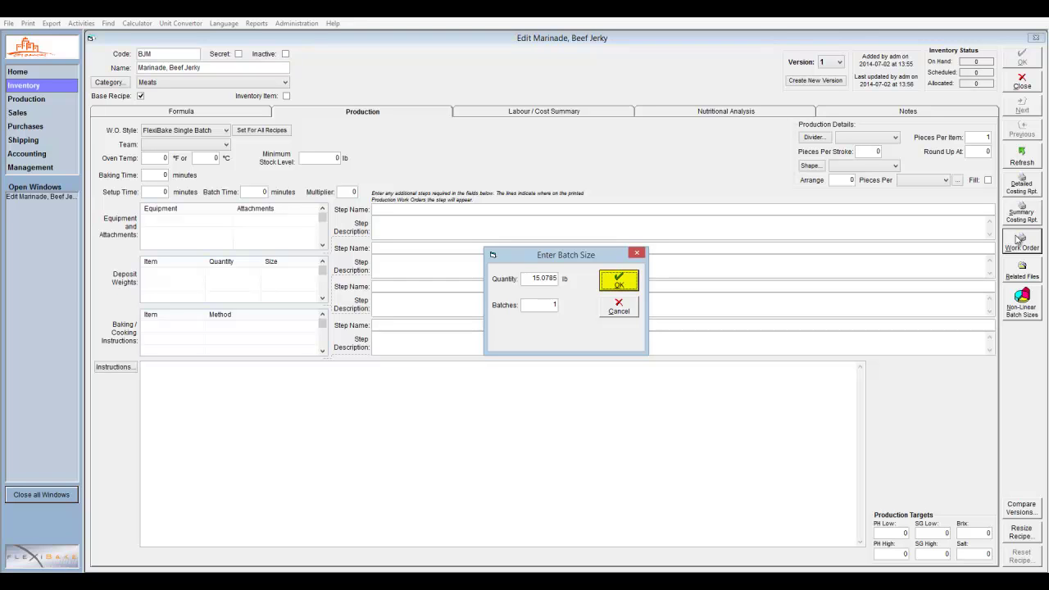
click(628, 277)
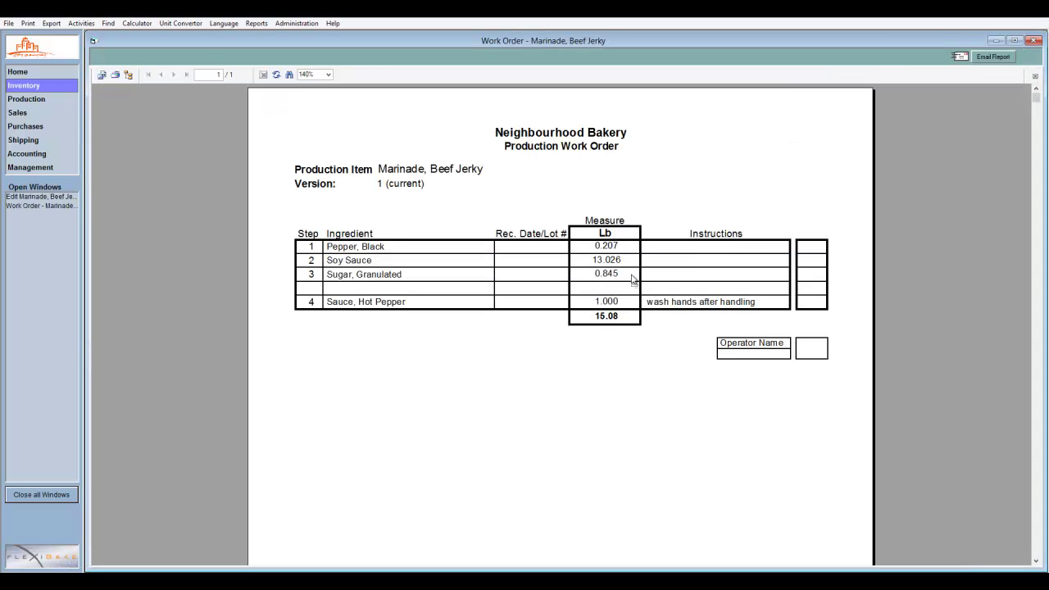
click(328, 74)
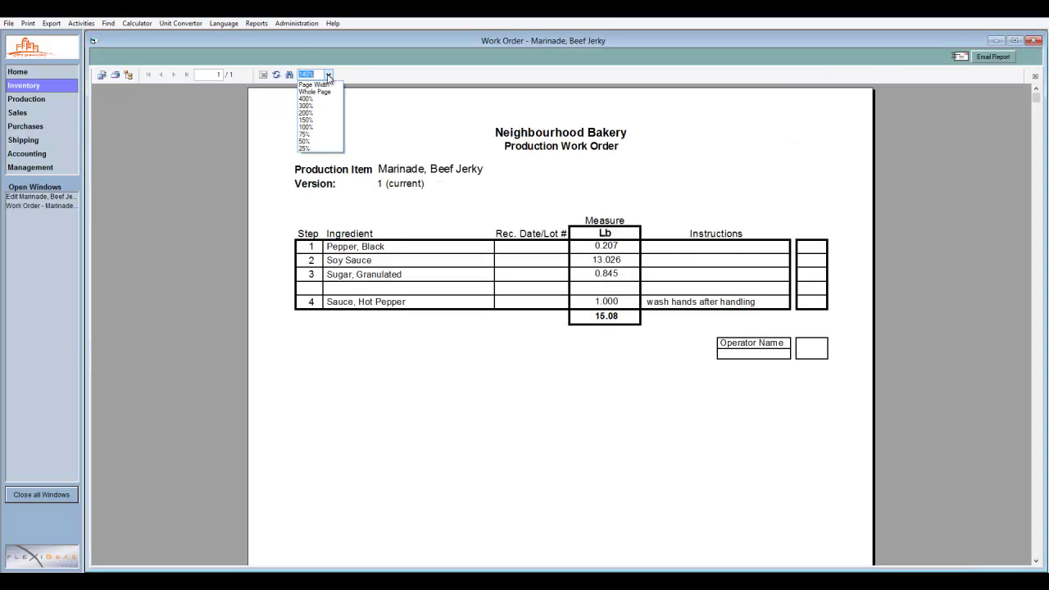
click(322, 127)
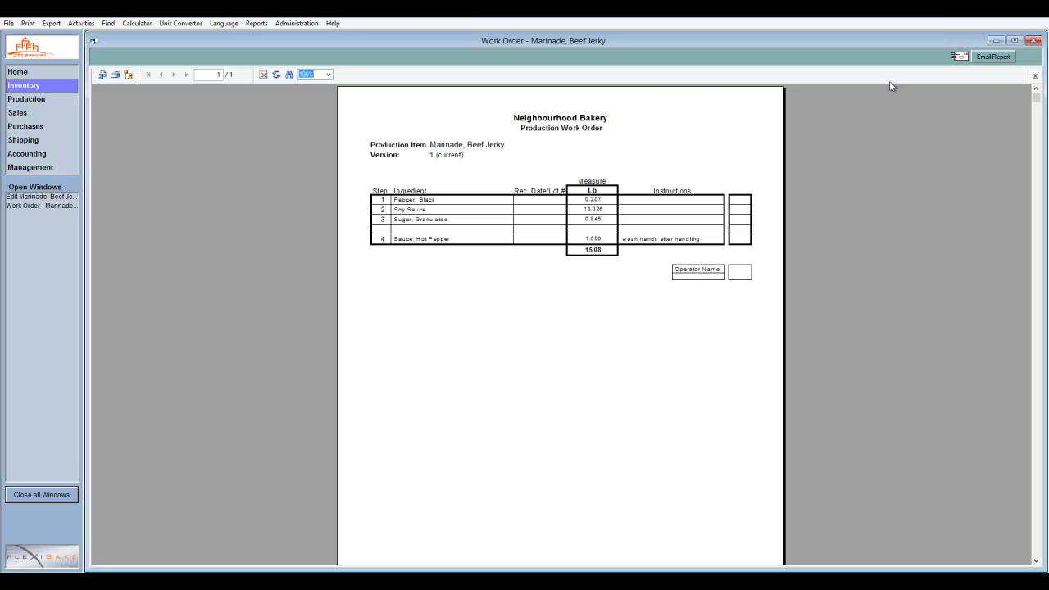
click(1035, 40)
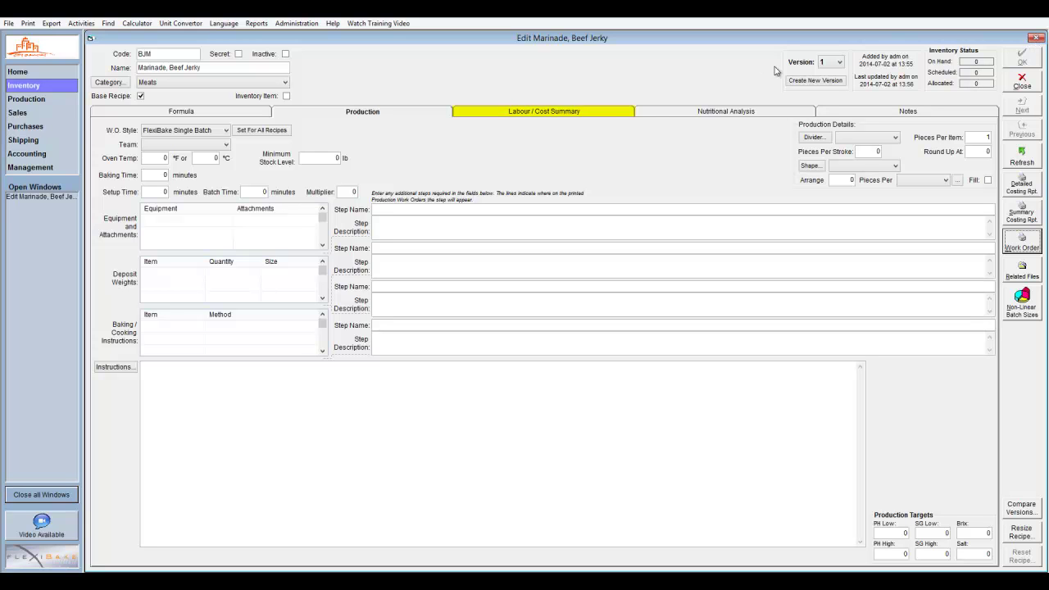
- Create a labour category "Mixer" with a rate of 10 from the recipe's labour and cost settings
click(627, 115)
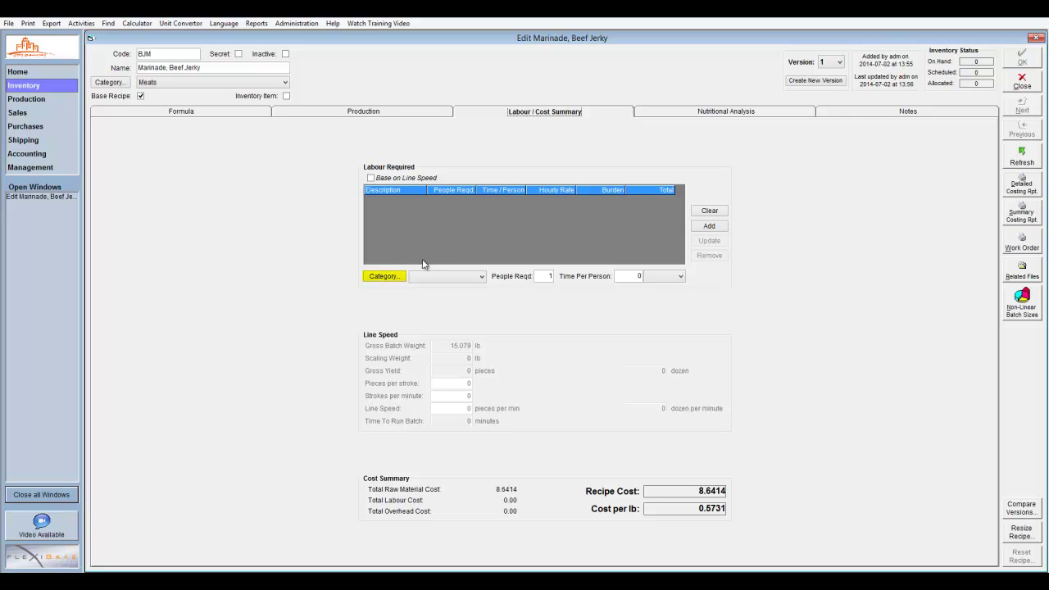
click(401, 277)
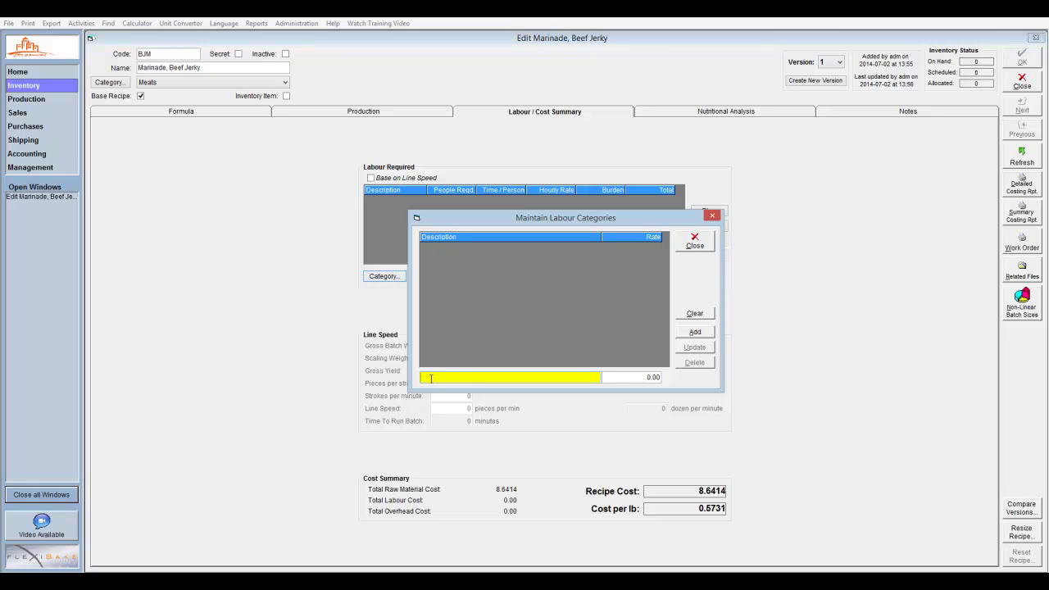
text(Mixer)
key(Tab)
text(10)
key(Tab)
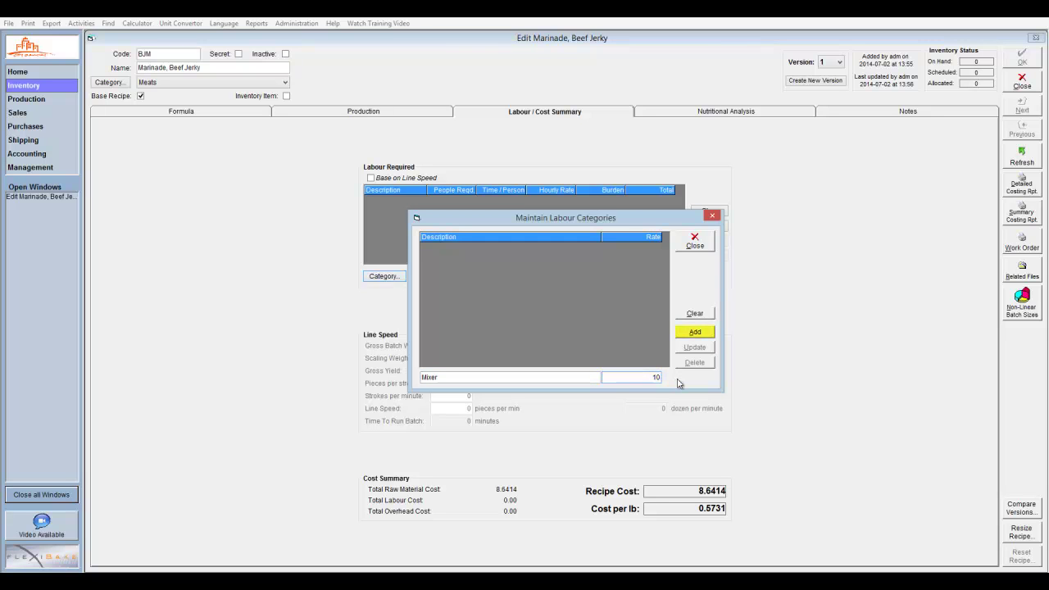
click(691, 334)
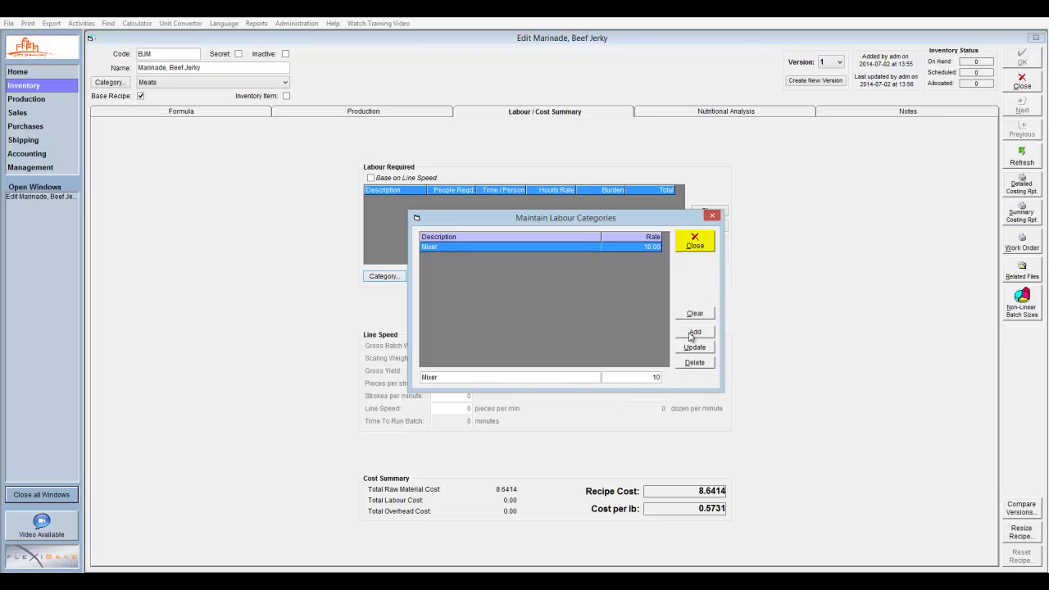
click(692, 243)
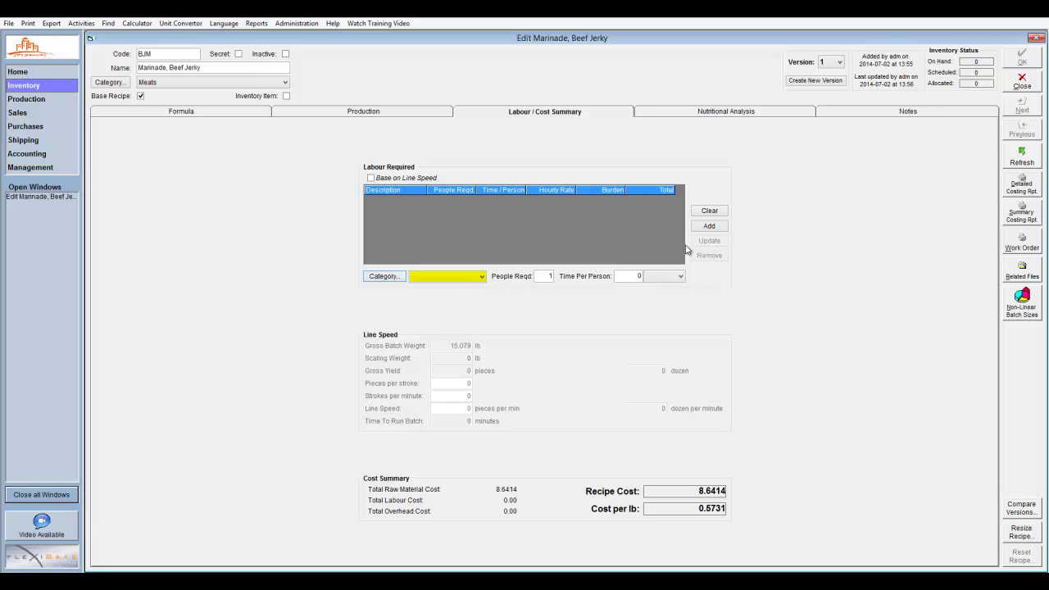
- Add Mixer labour for 1 person at 15 minutes per person to the recipe, then save and close it
click(481, 280)
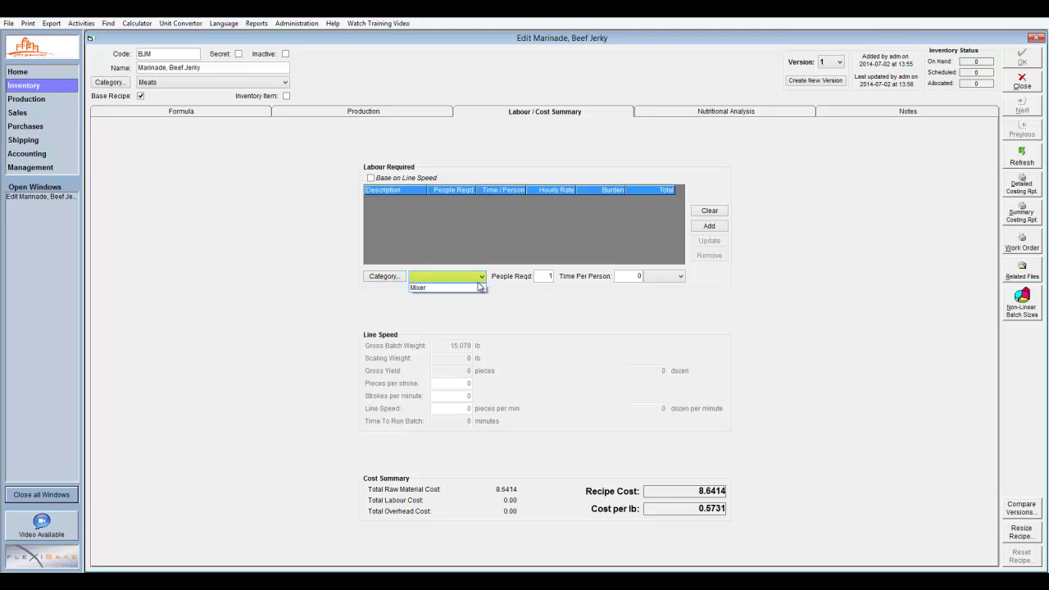
click(480, 288)
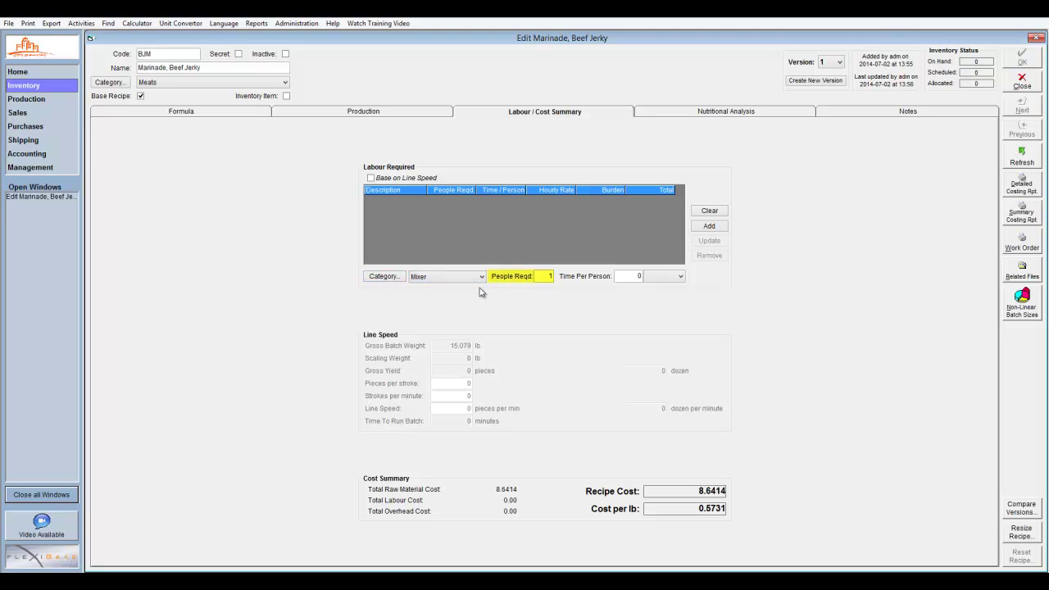
key(Tab)
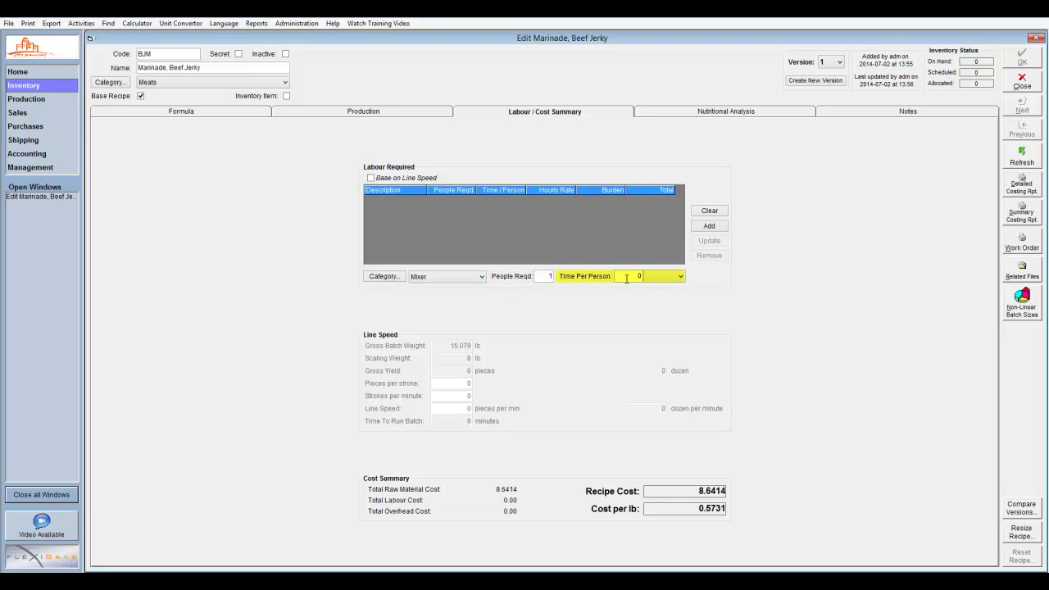
drag(626, 279, 647, 280)
text(15)
click(653, 278)
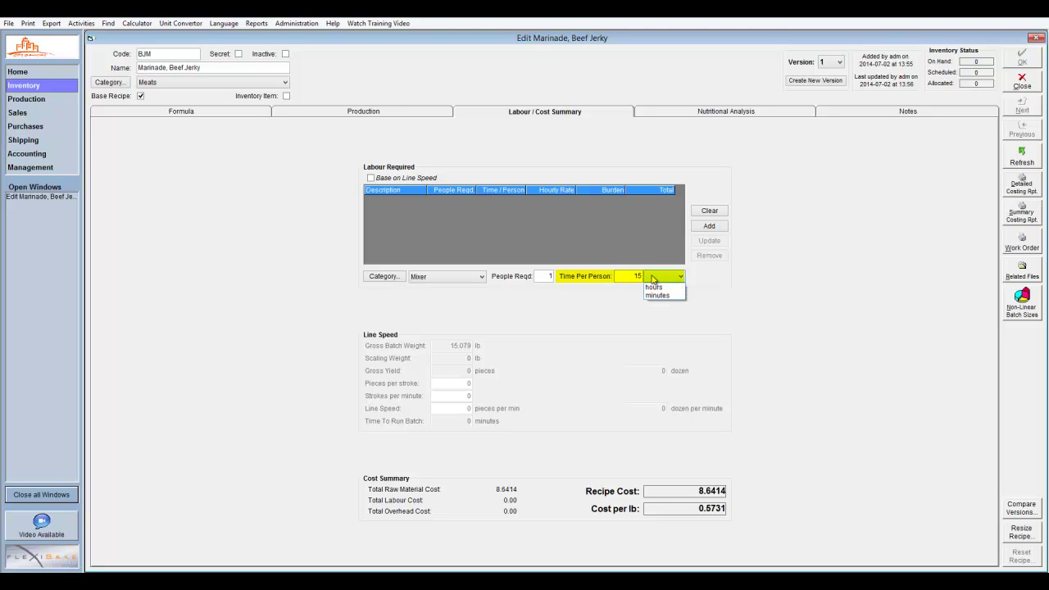
click(657, 295)
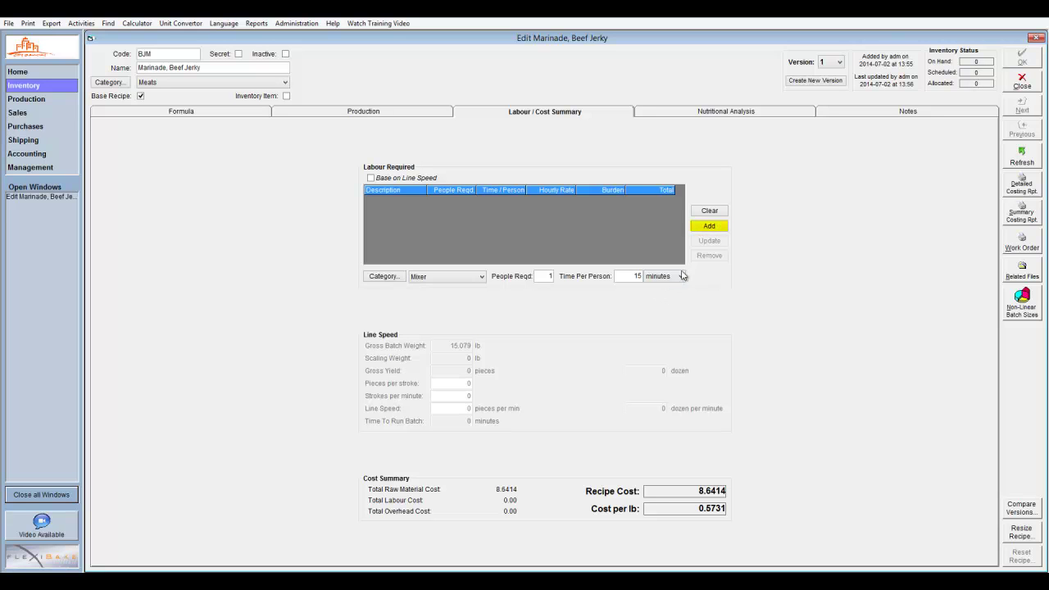
click(709, 226)
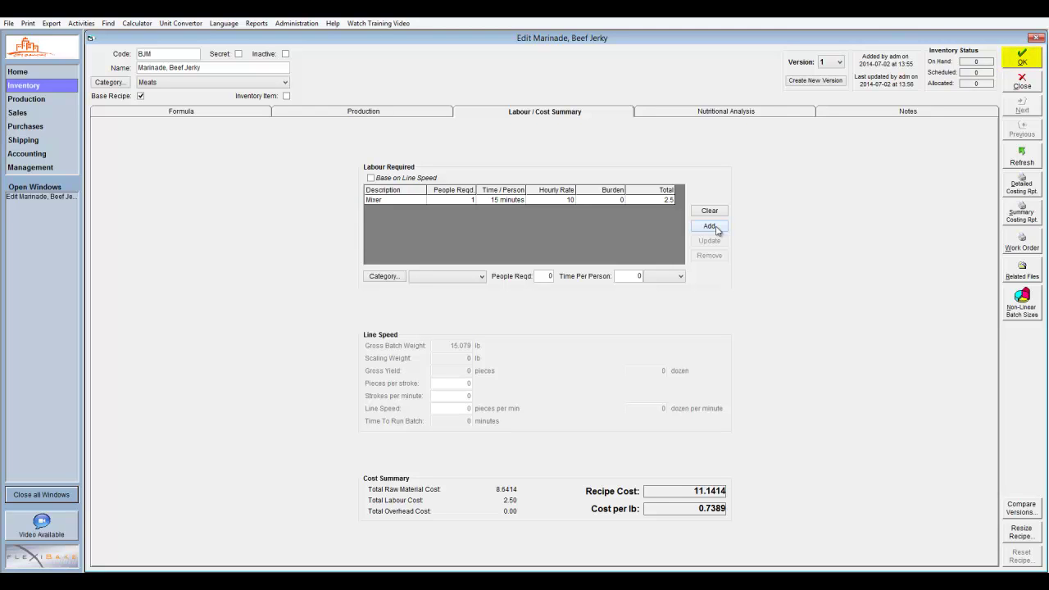
click(1008, 66)
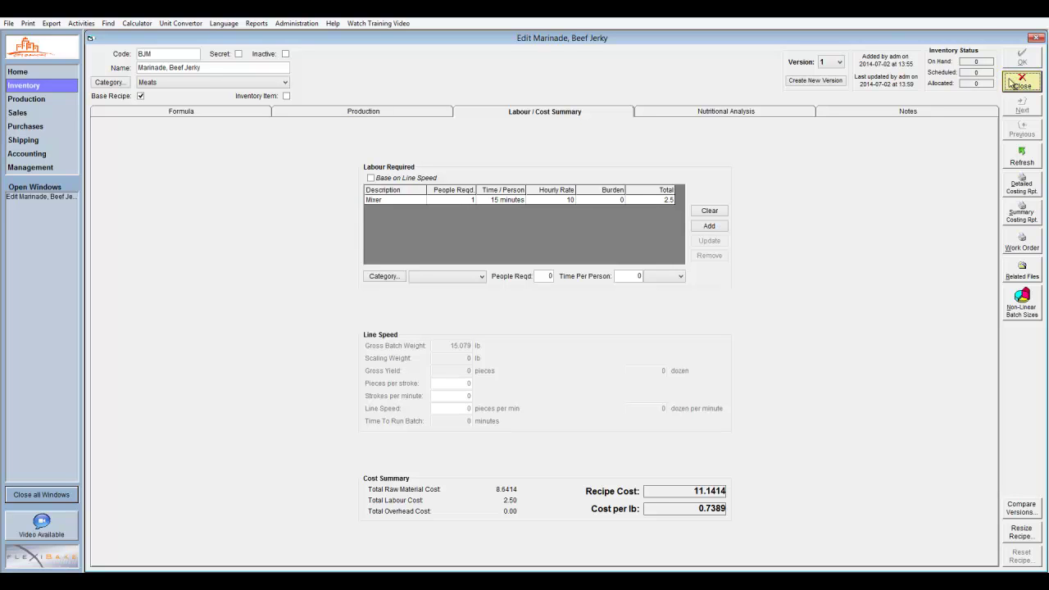
click(1012, 80)
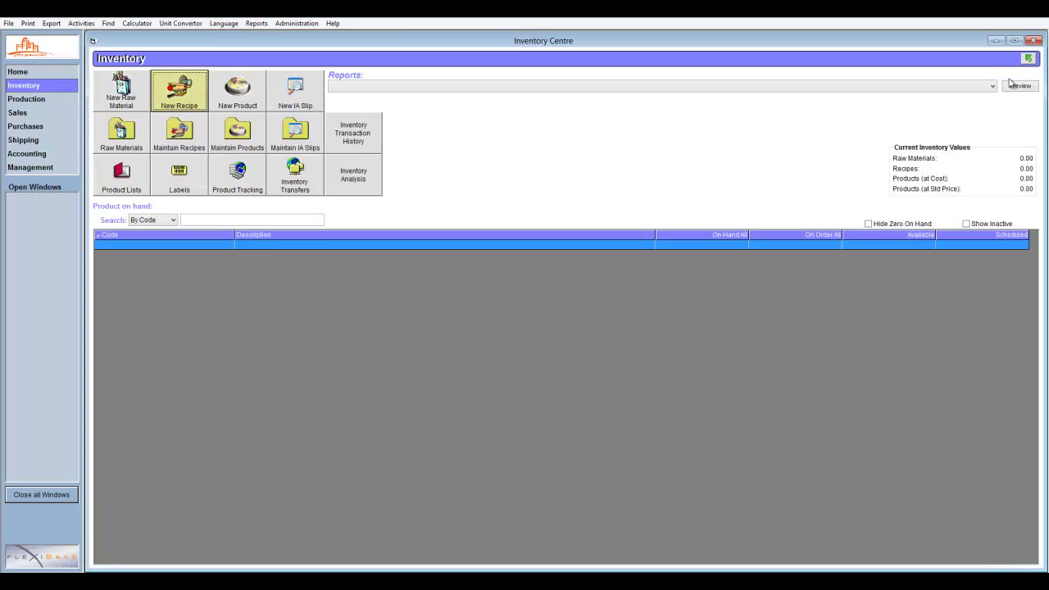
- Start a new recipe with code BJ, name "Jerky, Beef" and category Meats
click(198, 80)
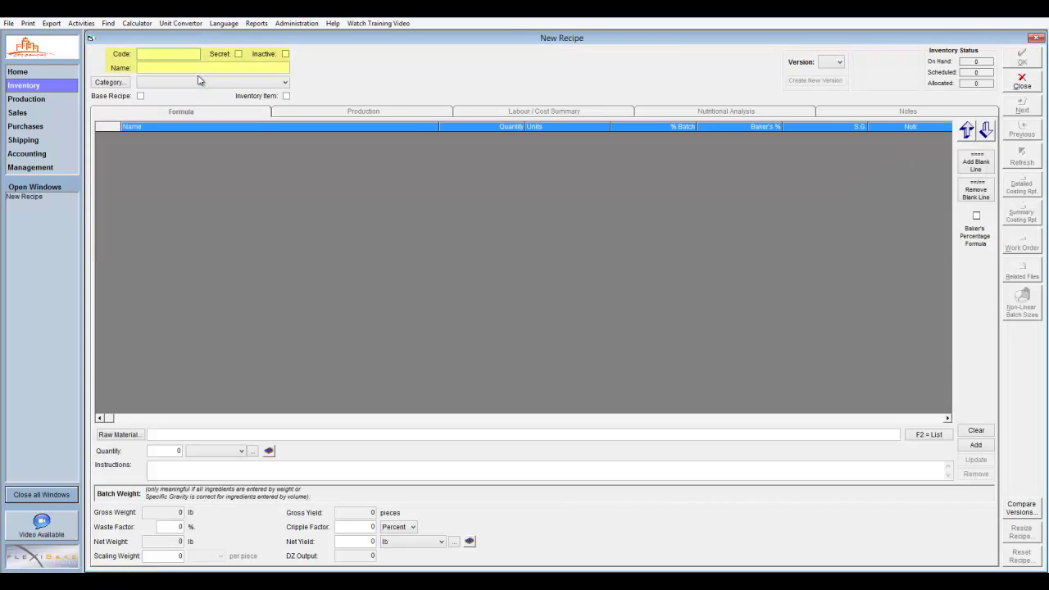
text(BJ)
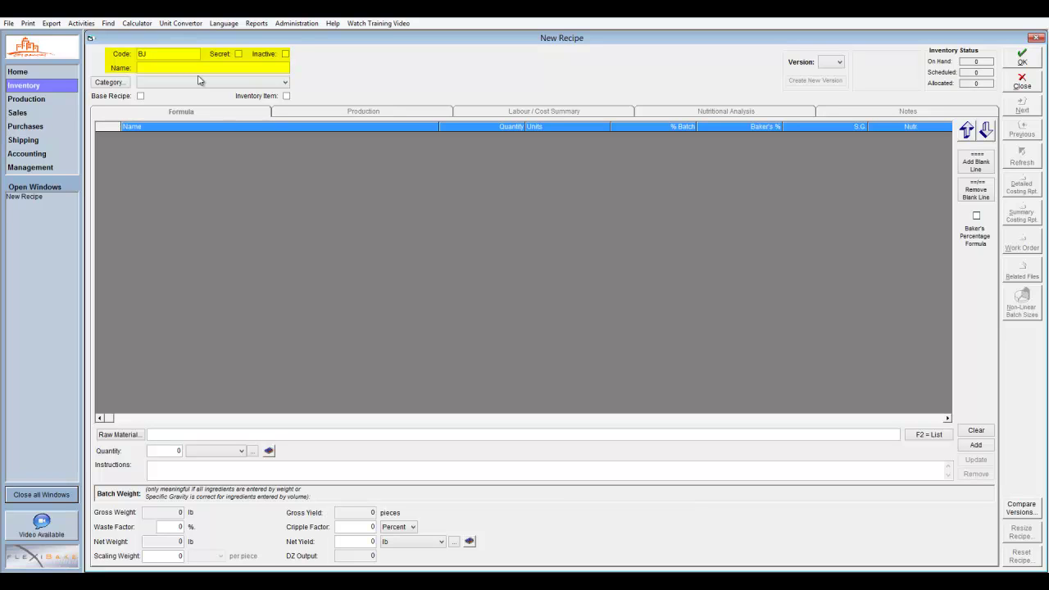
click(192, 69)
text(Jerky, Beef)
key(Tab)
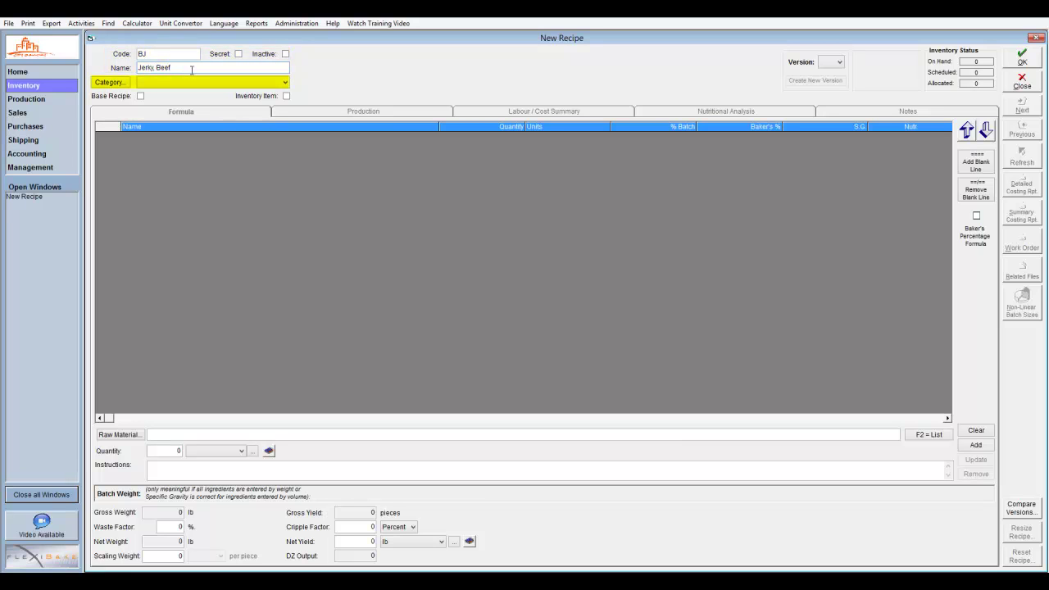
click(191, 81)
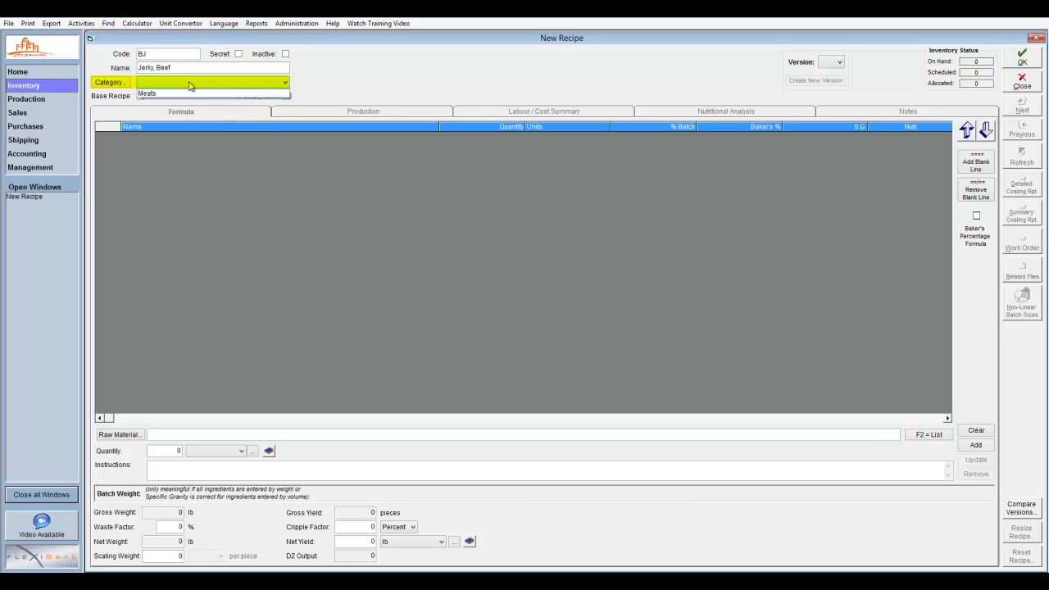
click(190, 95)
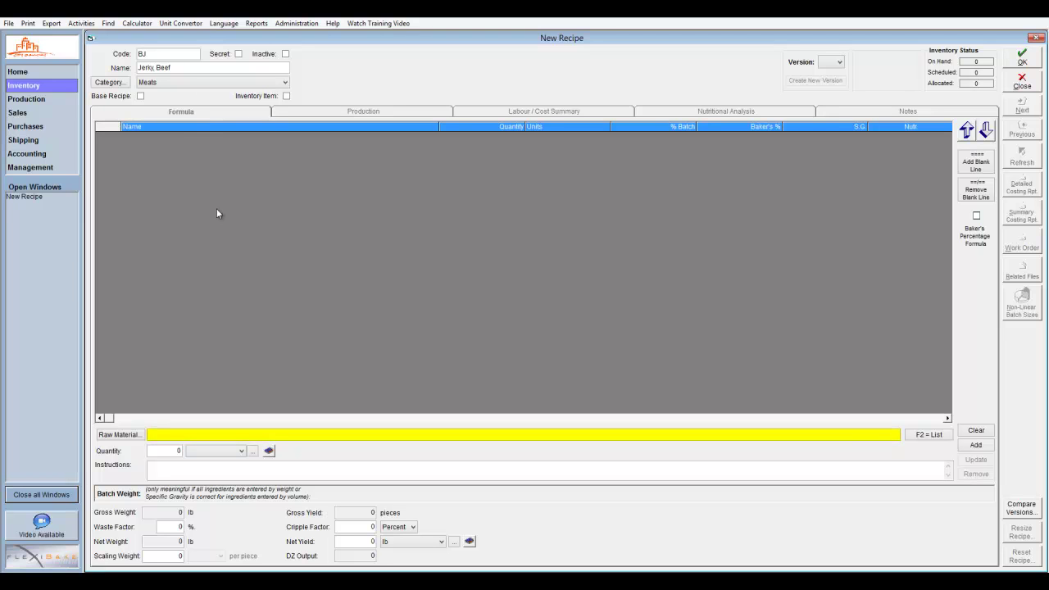
- Add the base recipe "Marinade, Beef Jerky" to the formula with a quantity of 15.0785 lb
click(267, 435)
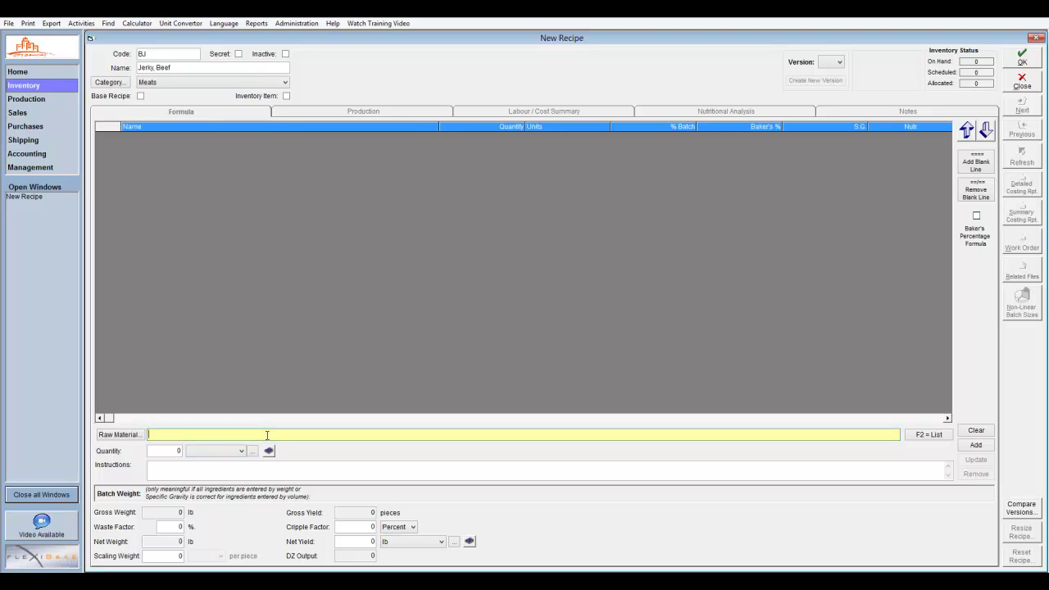
text(Marinade, Beef Jerky)
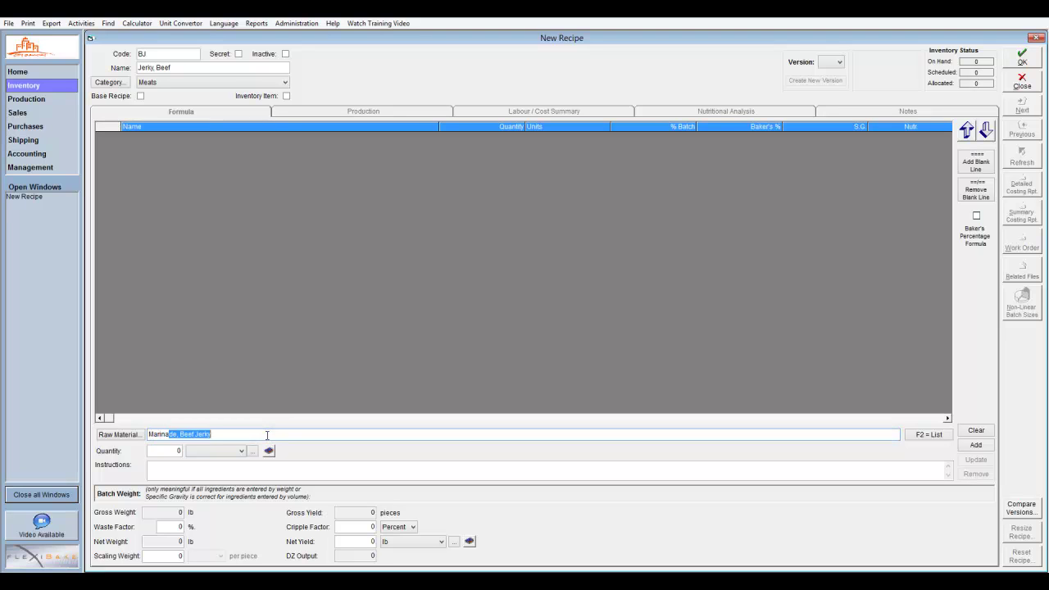
key(Tab)
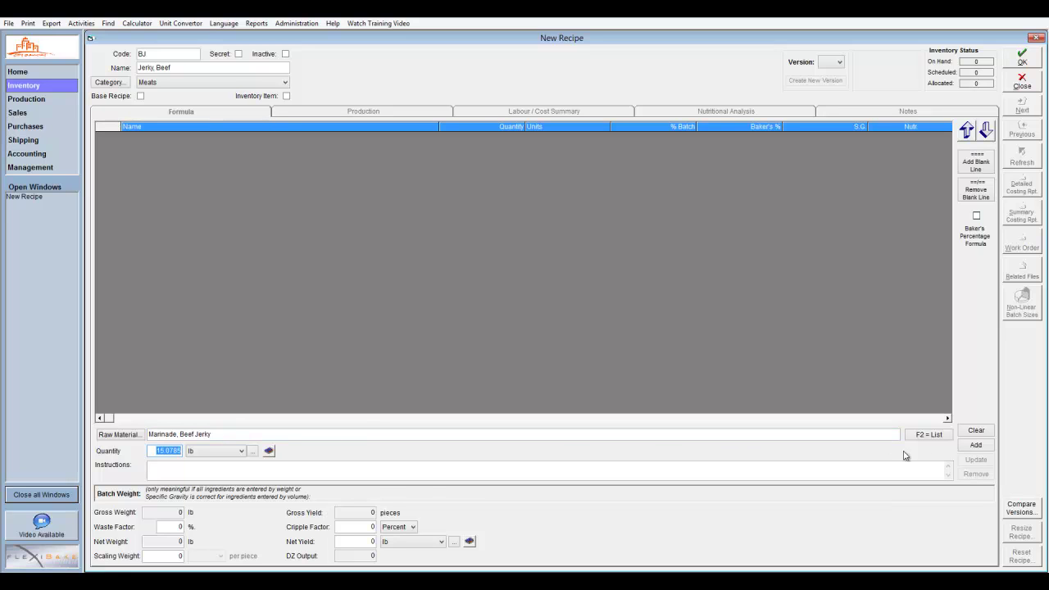
click(966, 449)
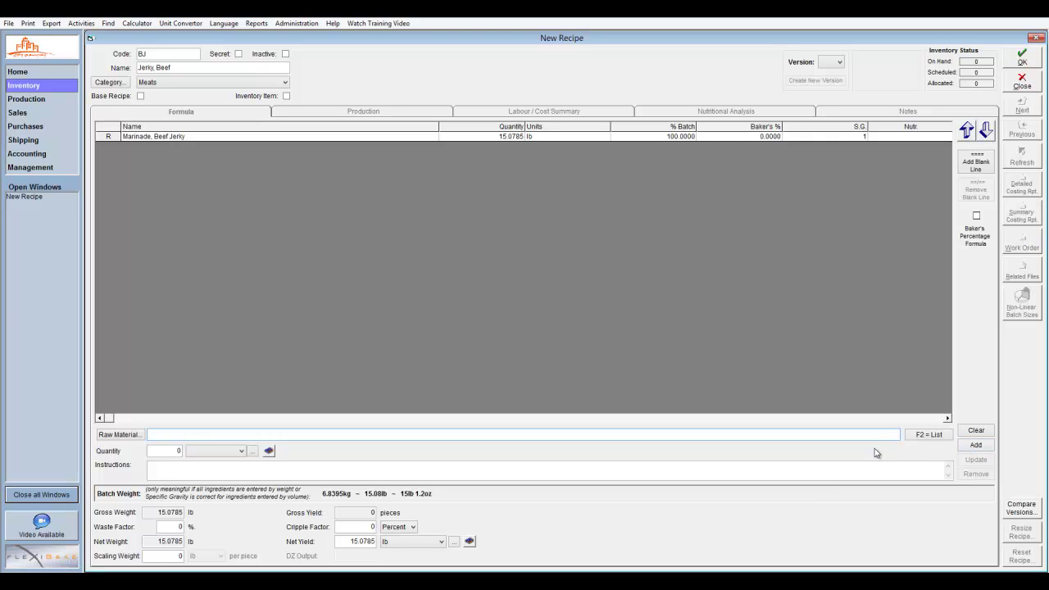
- Add 15 lb of "Steak, Beef" to the formula, then save and close the recipe
text(tea)
key(Tab)
text(15)
click(966, 447)
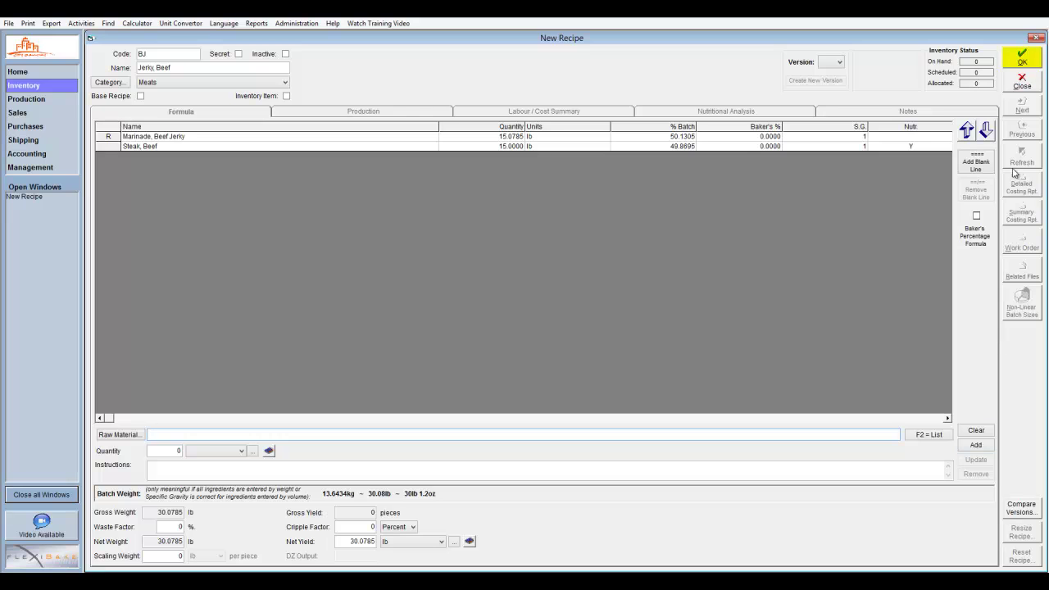
click(1023, 63)
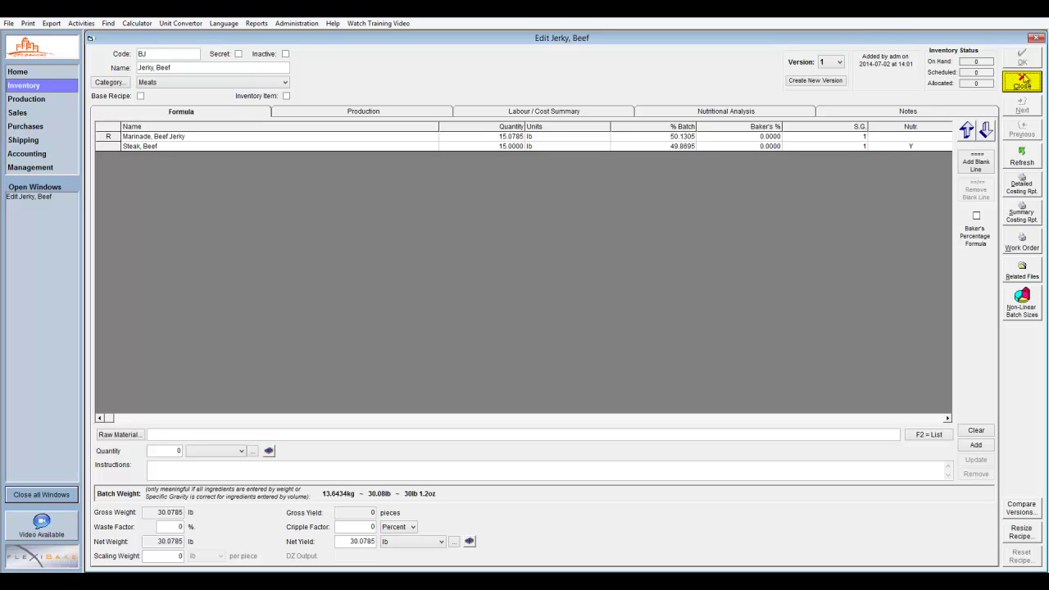
click(1022, 82)
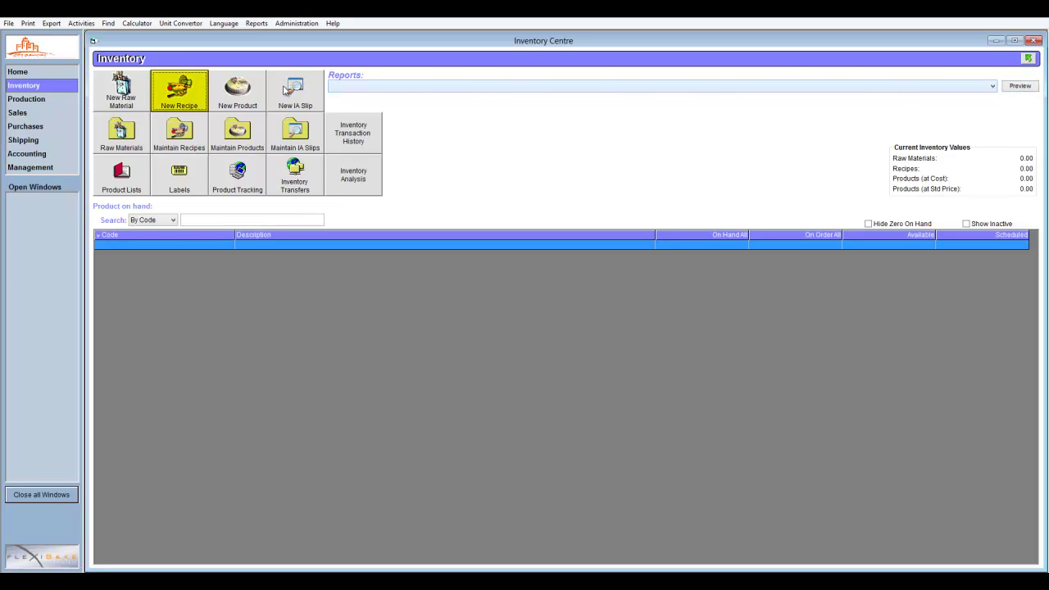
- Start a new recipe with the name "FI, Beef Jerky" and the category Meats
click(205, 88)
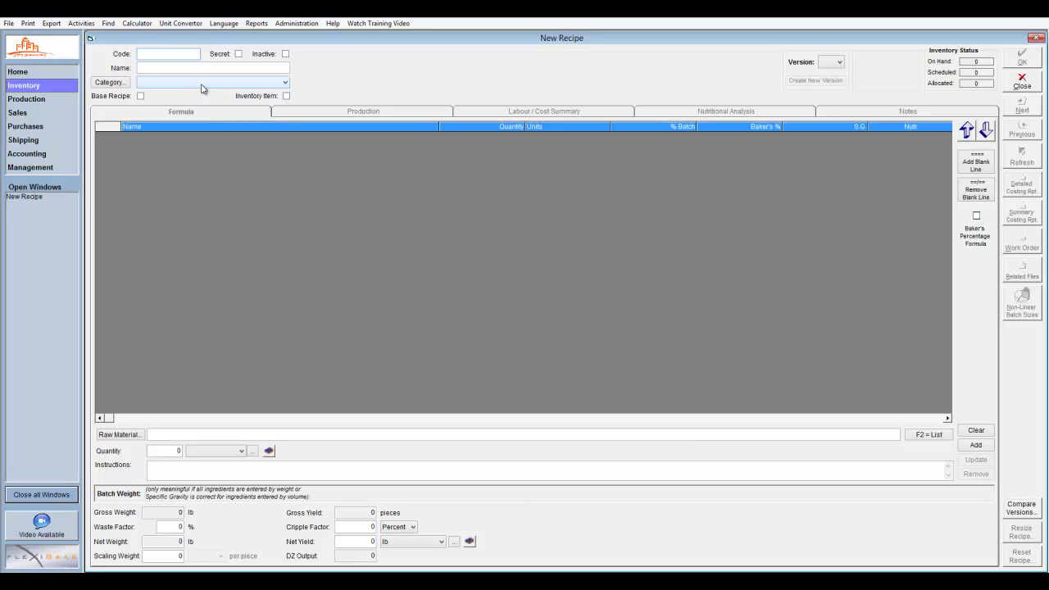
key(shift+Tab)
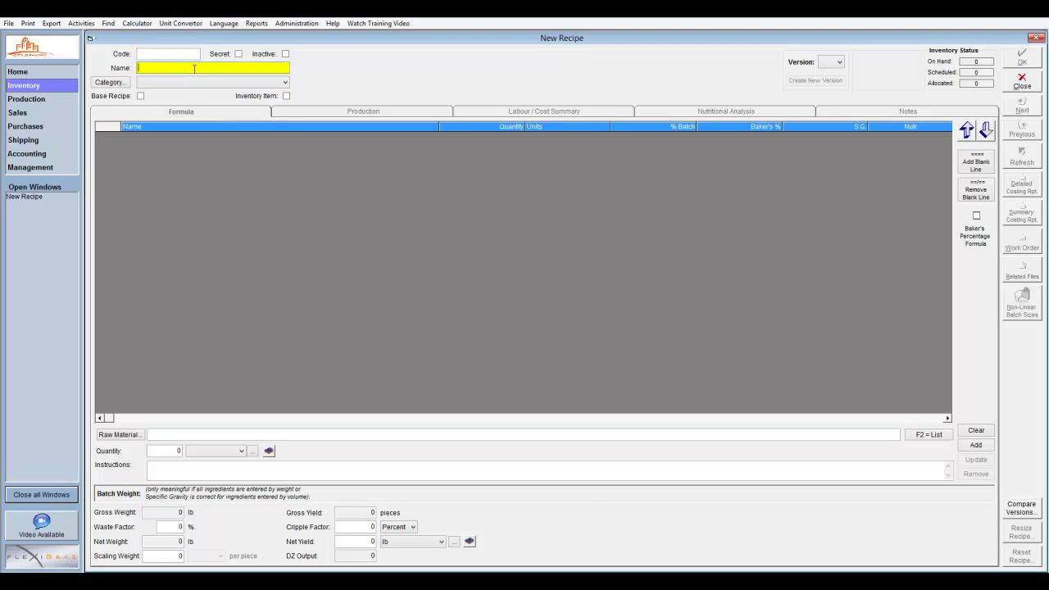
text(FI, Beef Jerky)
key(Tab)
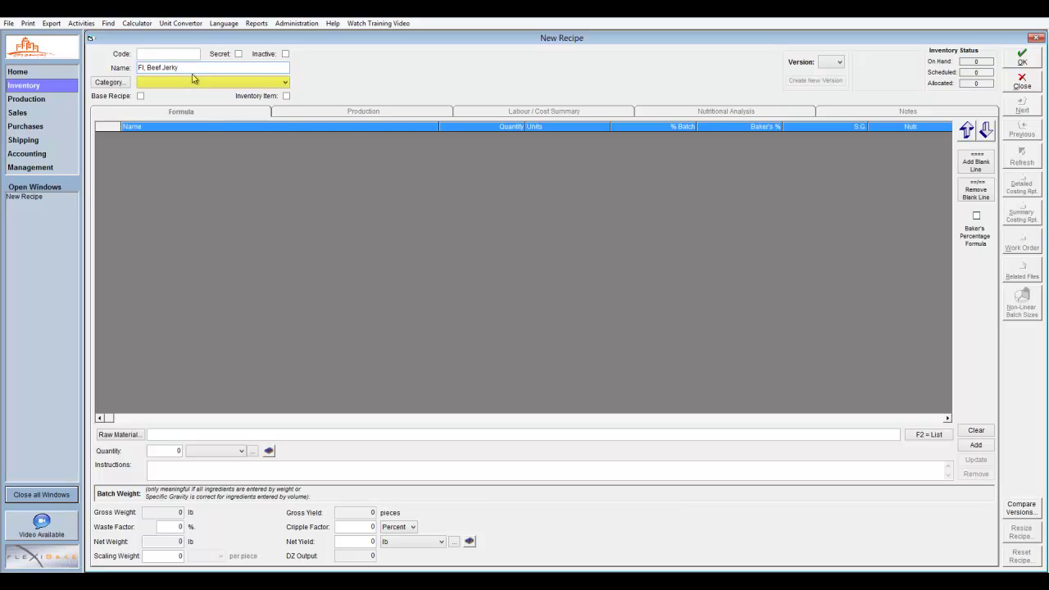
click(194, 83)
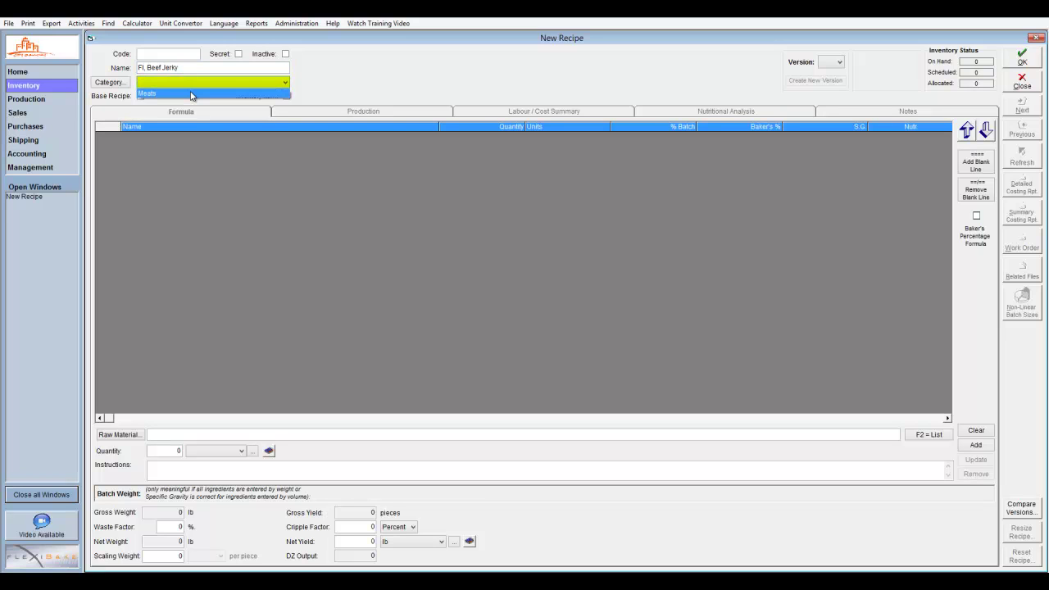
click(191, 94)
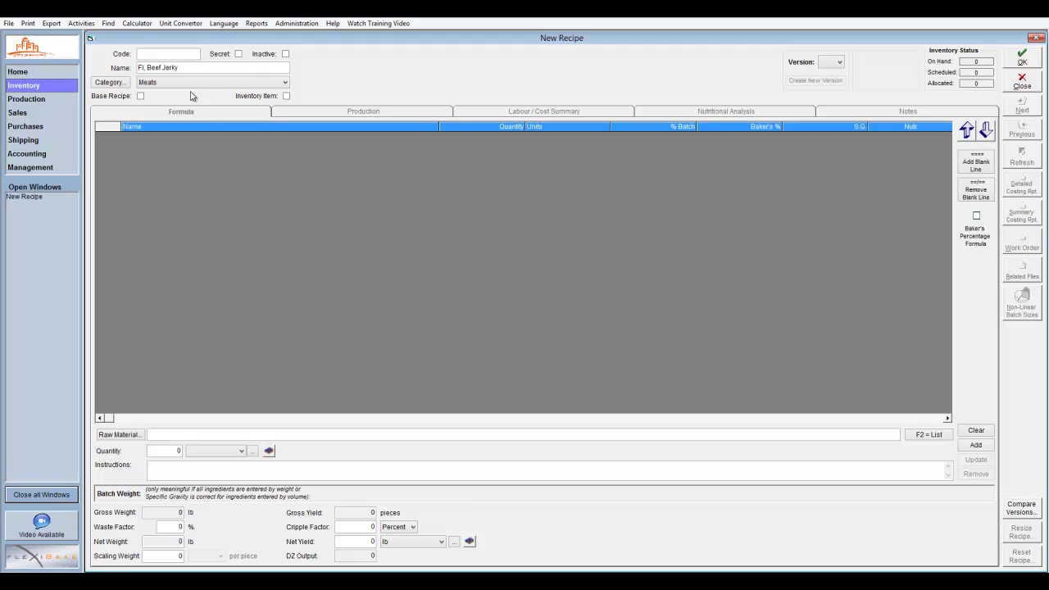
- Add 30.0785 lb of the "Jerky, Beef" recipe to the formula and save the new recipe
click(204, 434)
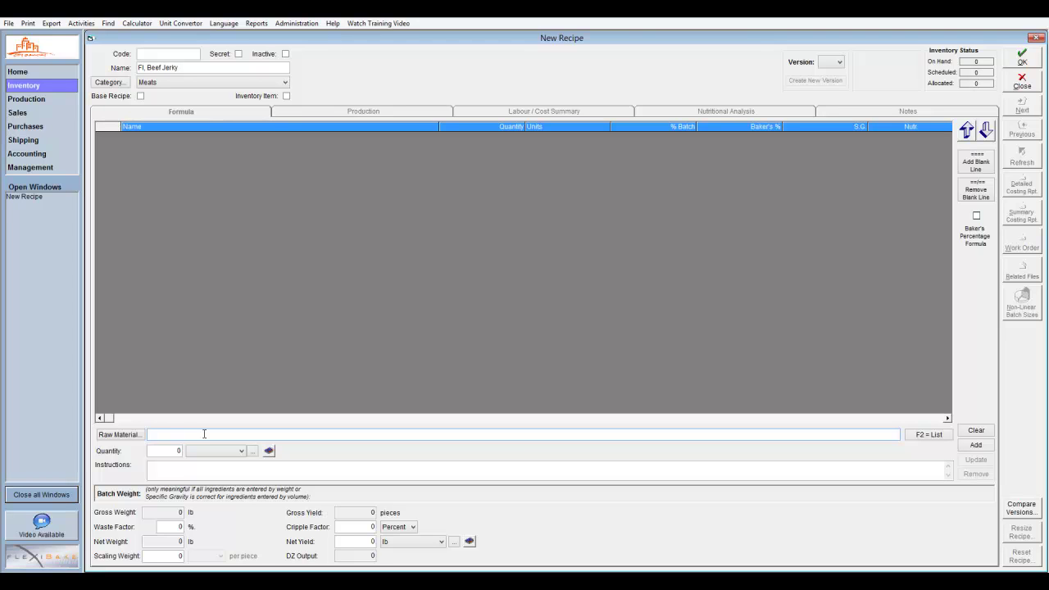
text(jerky, Beef)
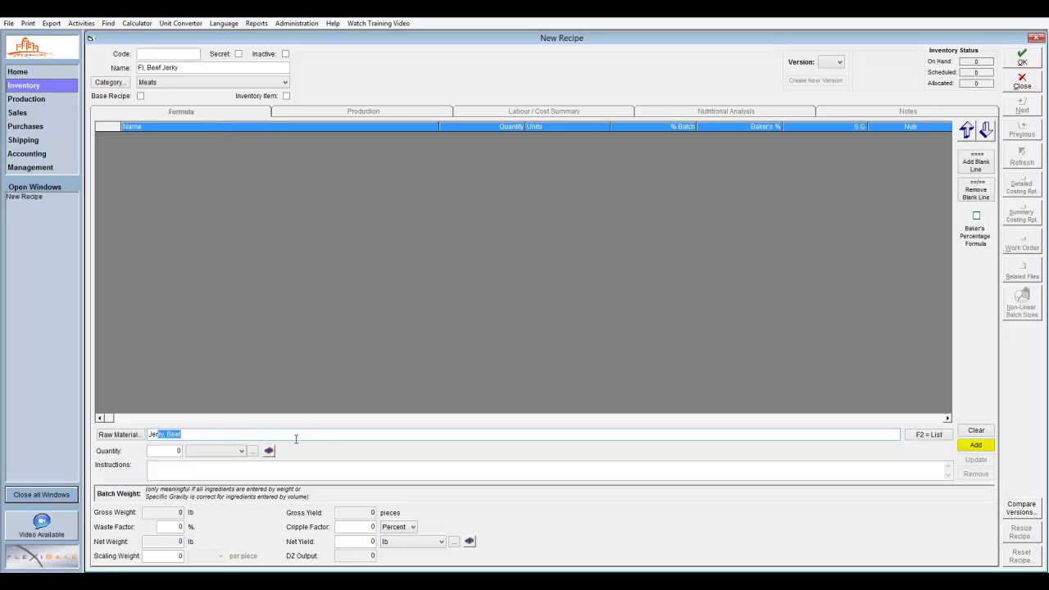
click(971, 447)
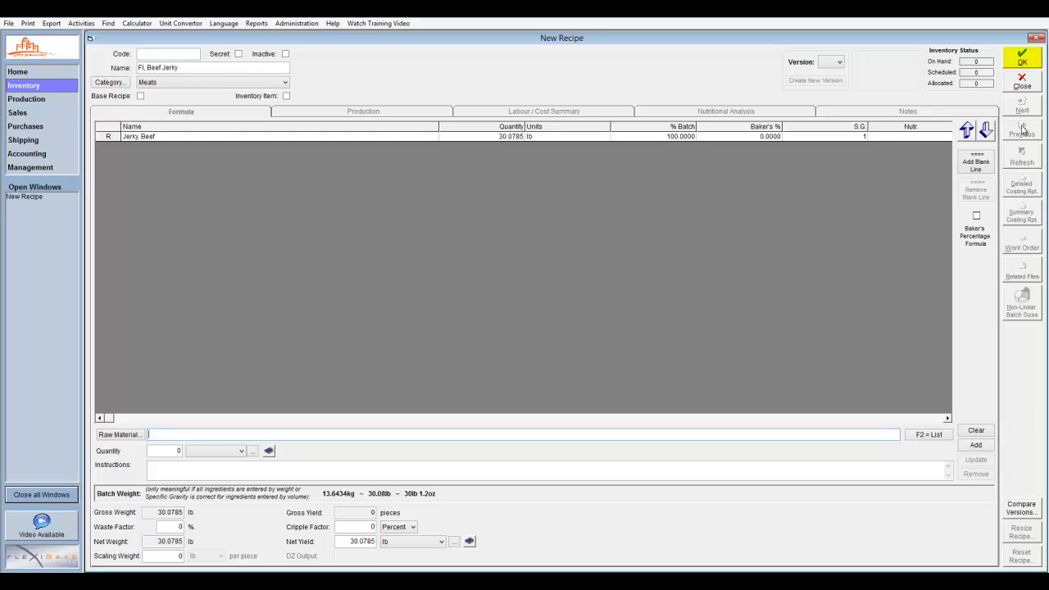
click(1020, 59)
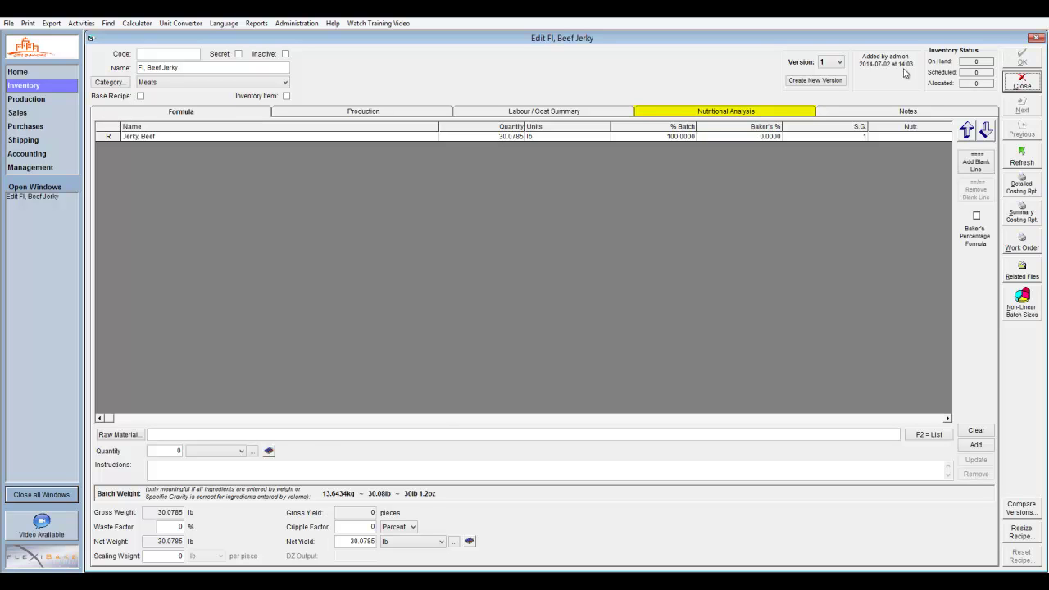
- Set the weight after processing to 15 lb in the recipe's nutritional analysis and save the recipe
click(804, 116)
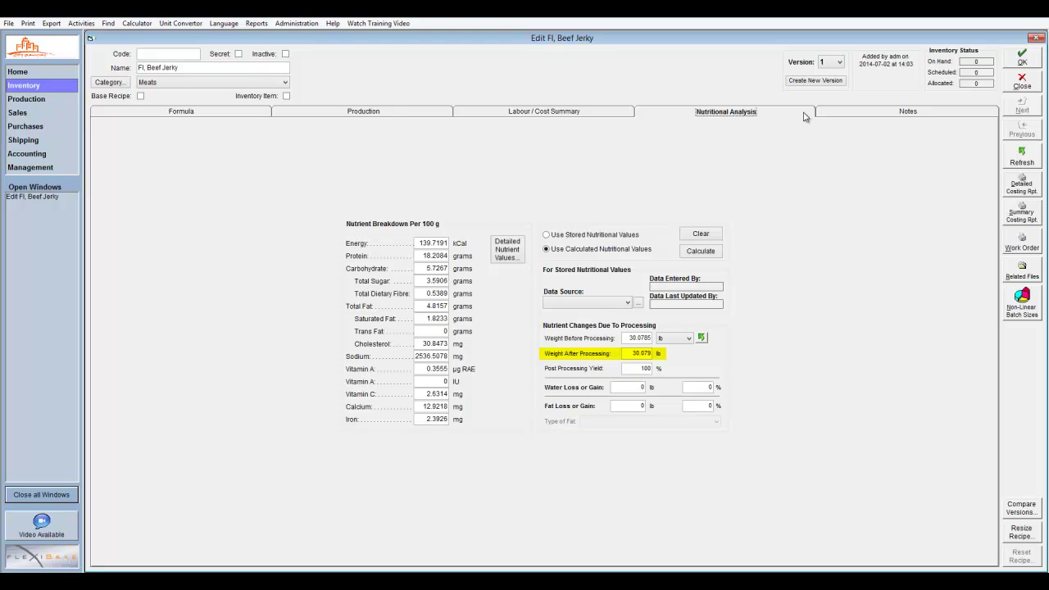
click(631, 353)
drag(632, 353, 664, 354)
text(15)
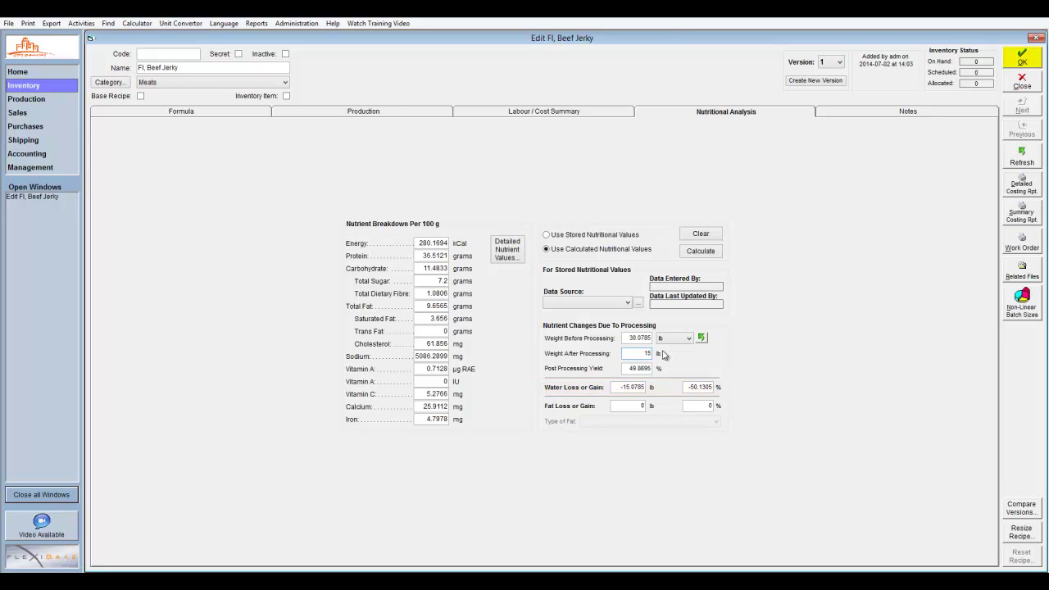
click(1021, 58)
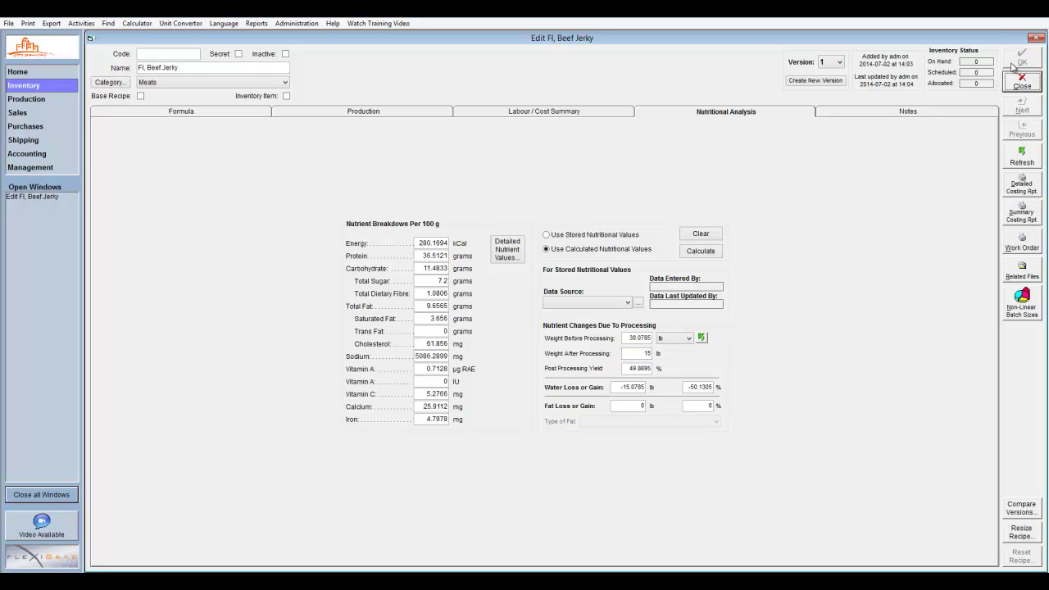